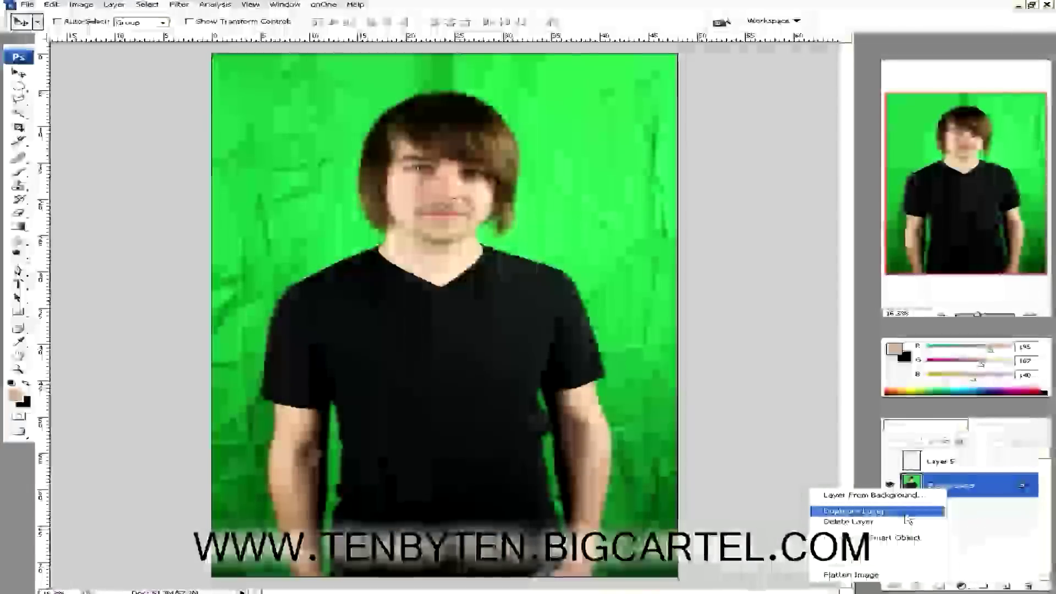
# - Duplicate the Background layer within the same document, keeping the suggested layer name
pyautogui.click(907, 513)
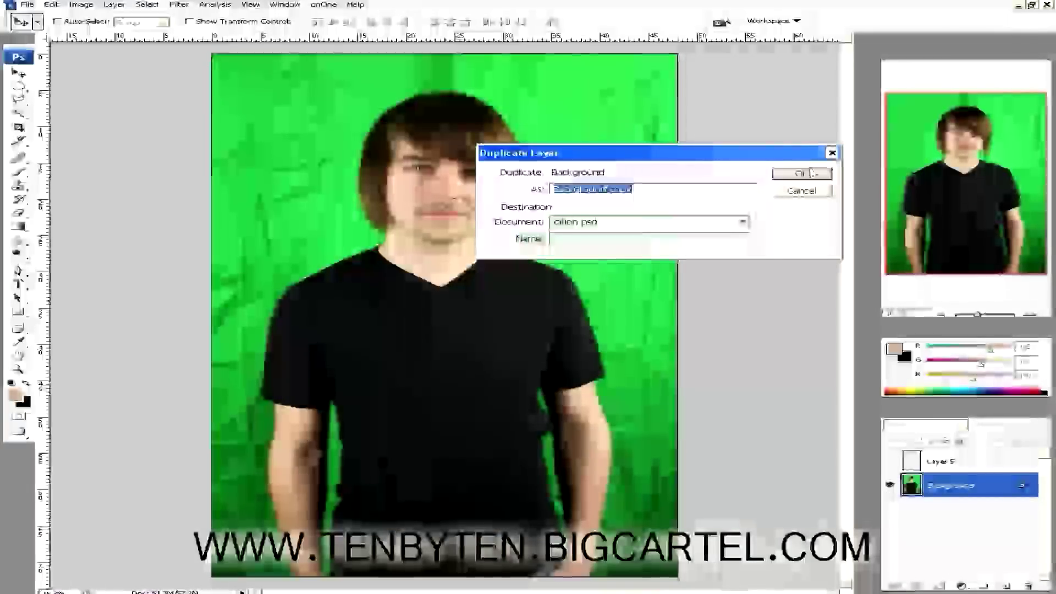
pyautogui.click(813, 174)
pyautogui.click(949, 510)
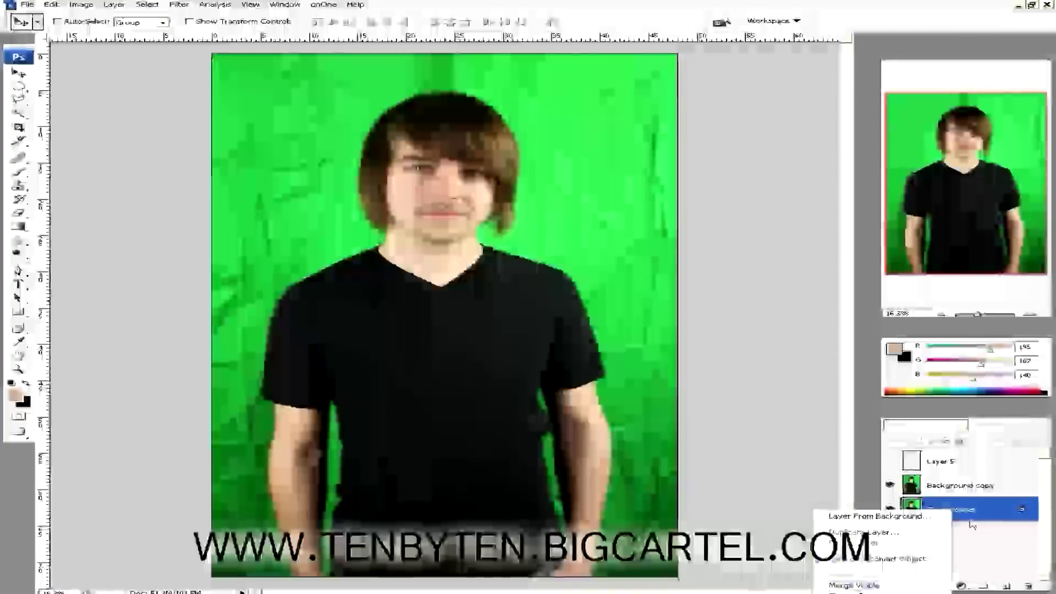
pyautogui.doubleClick(955, 513)
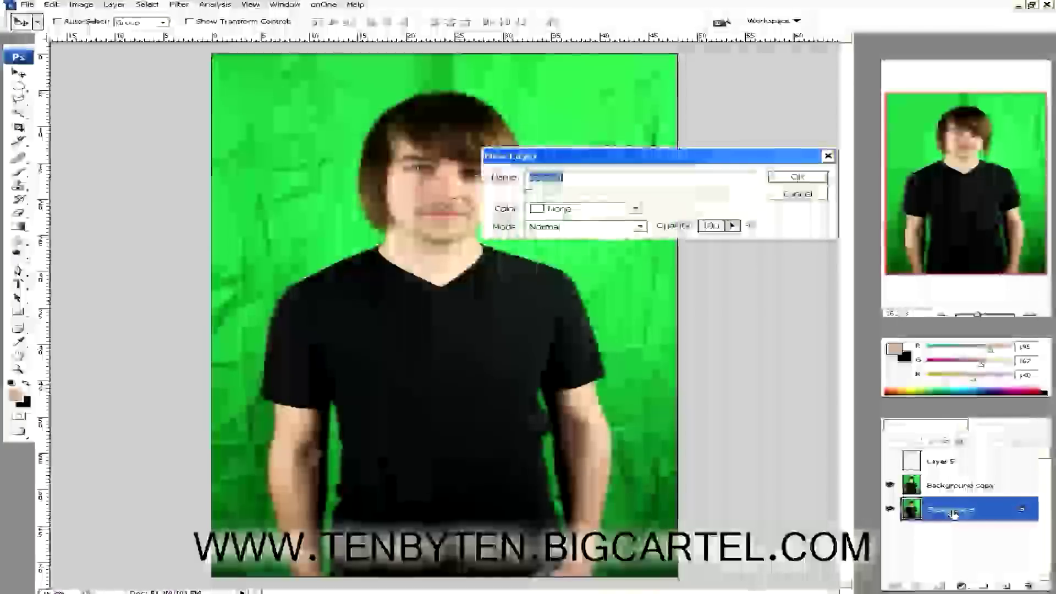
pyautogui.press('Escape')
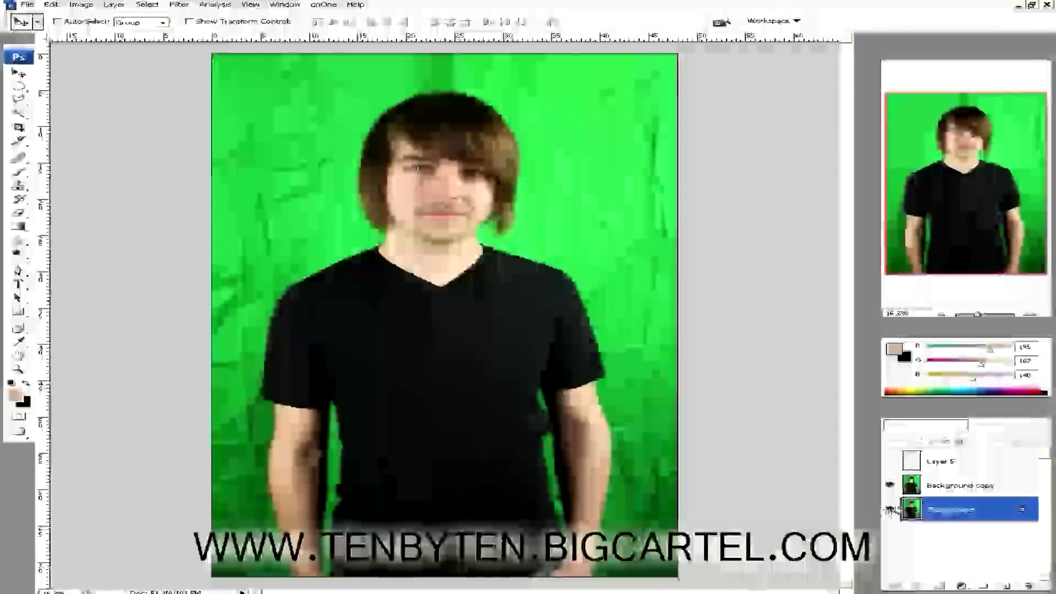
# - Compare the original and duplicate by toggling their visibility, leave only the Background copy shown, and save the document
pyautogui.click(955, 485)
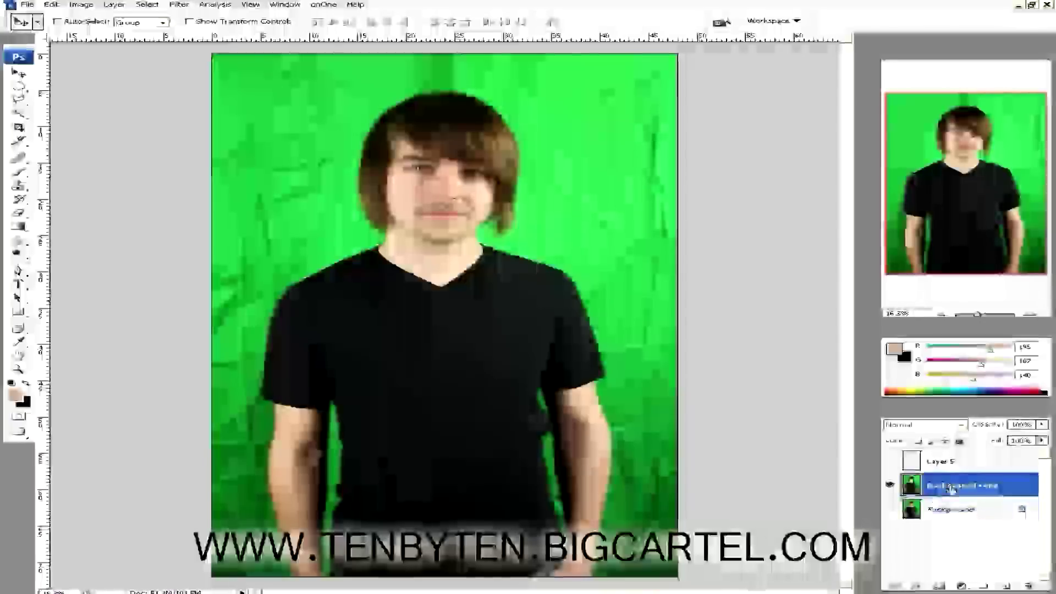
pyautogui.click(1021, 511)
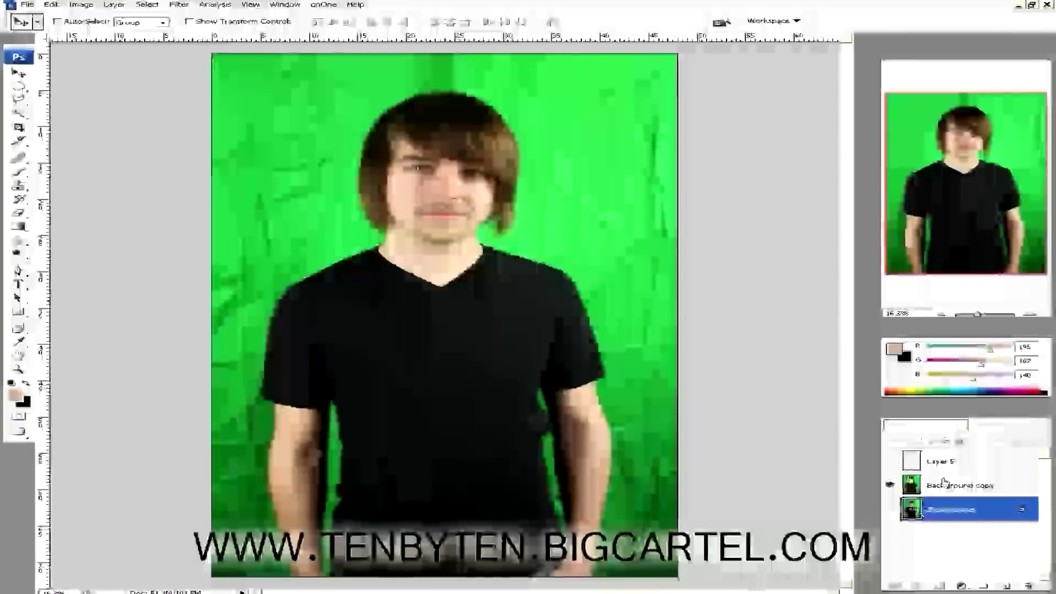
pyautogui.click(890, 484)
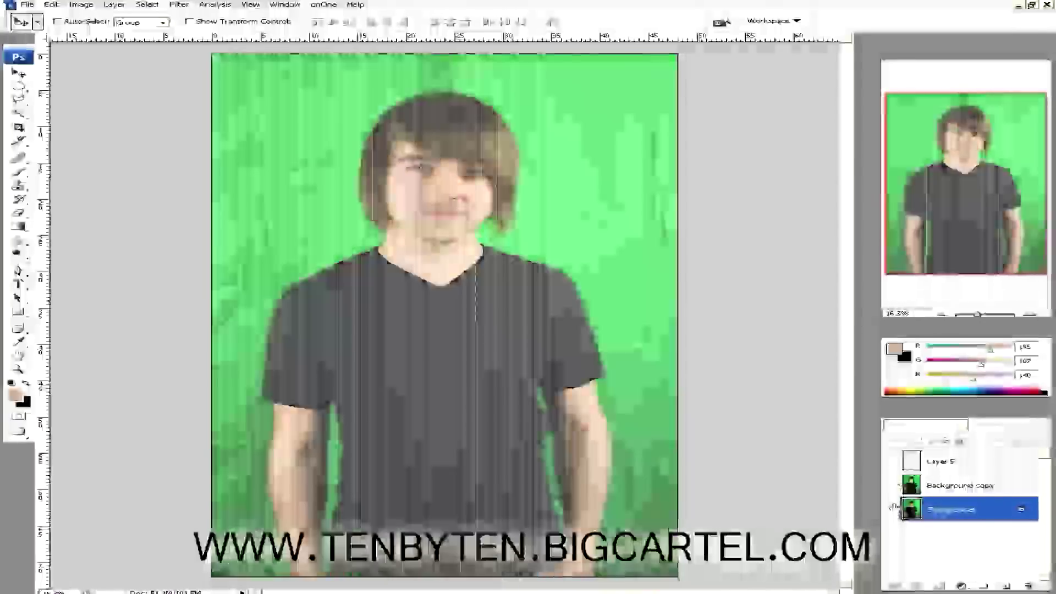
pyautogui.click(889, 510)
pyautogui.rightClick(902, 510)
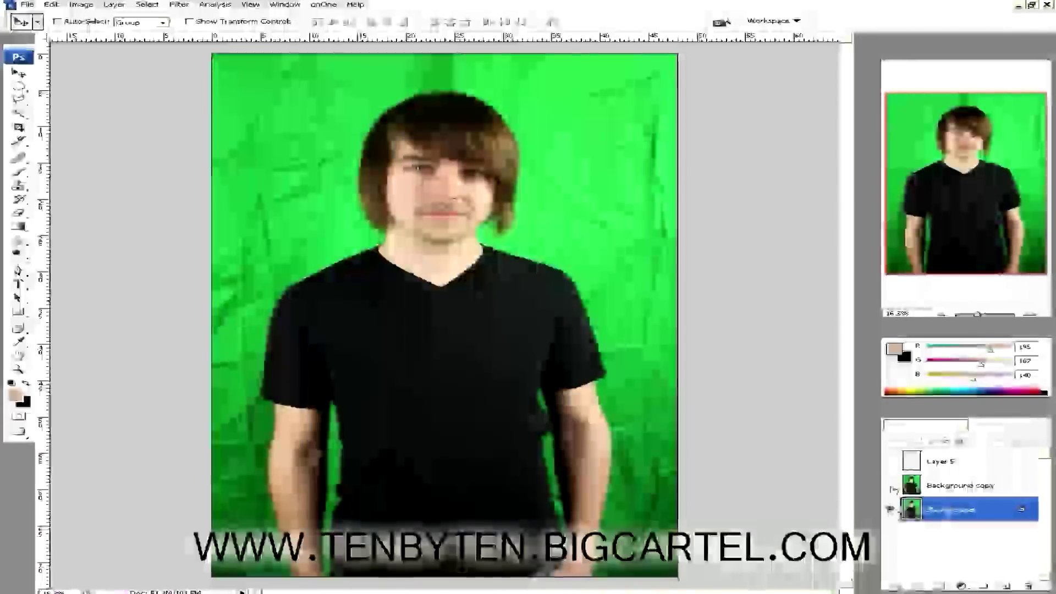
pyautogui.click(892, 486)
pyautogui.click(892, 487)
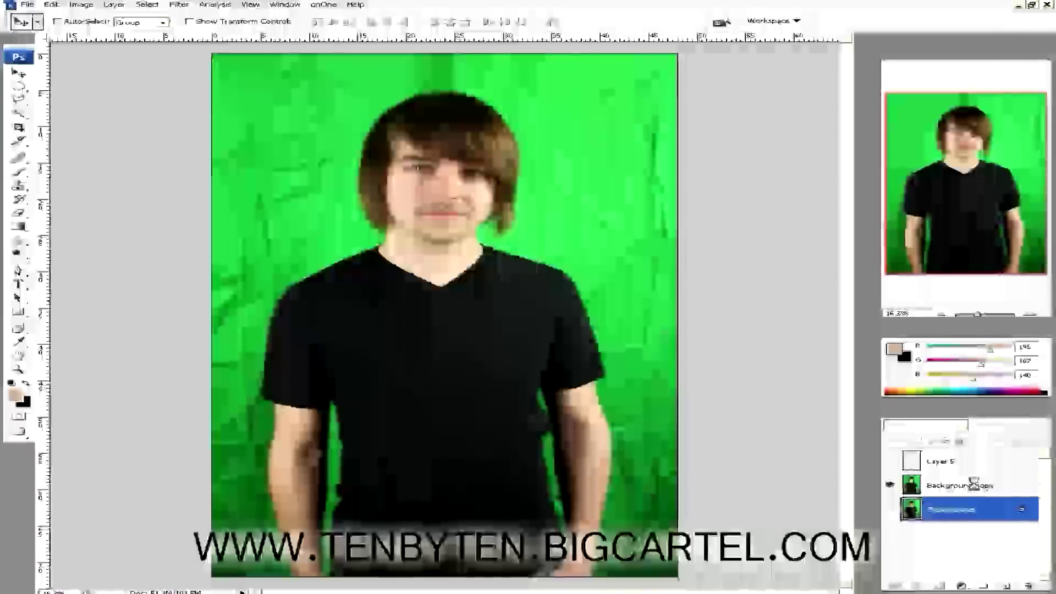
pyautogui.hotkey('ctrl', 's')
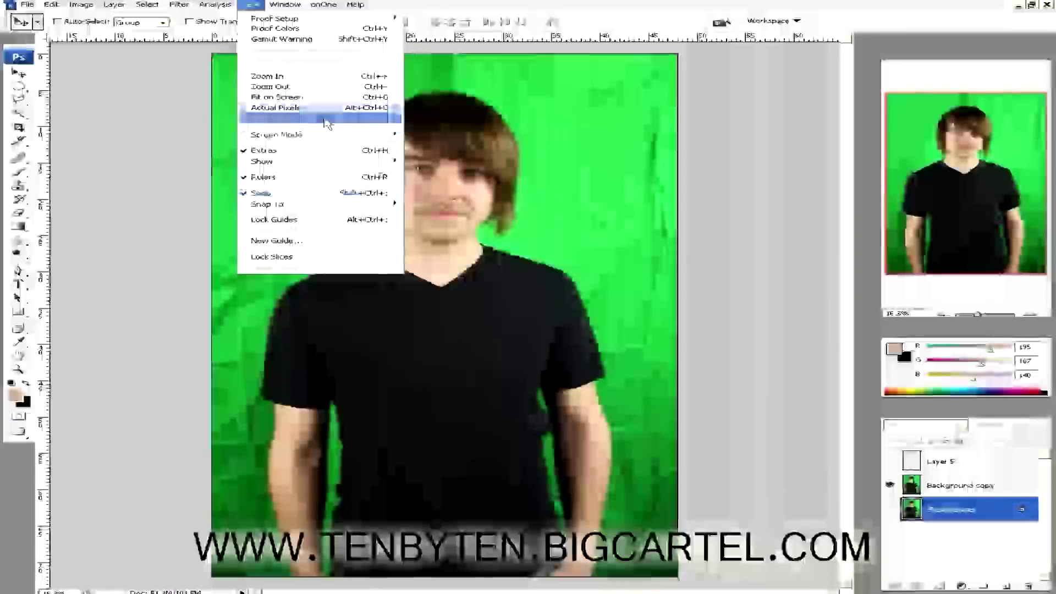
# - Display the photo at actual pixels around the face and make the Background copy layer active
pyautogui.click(325, 107)
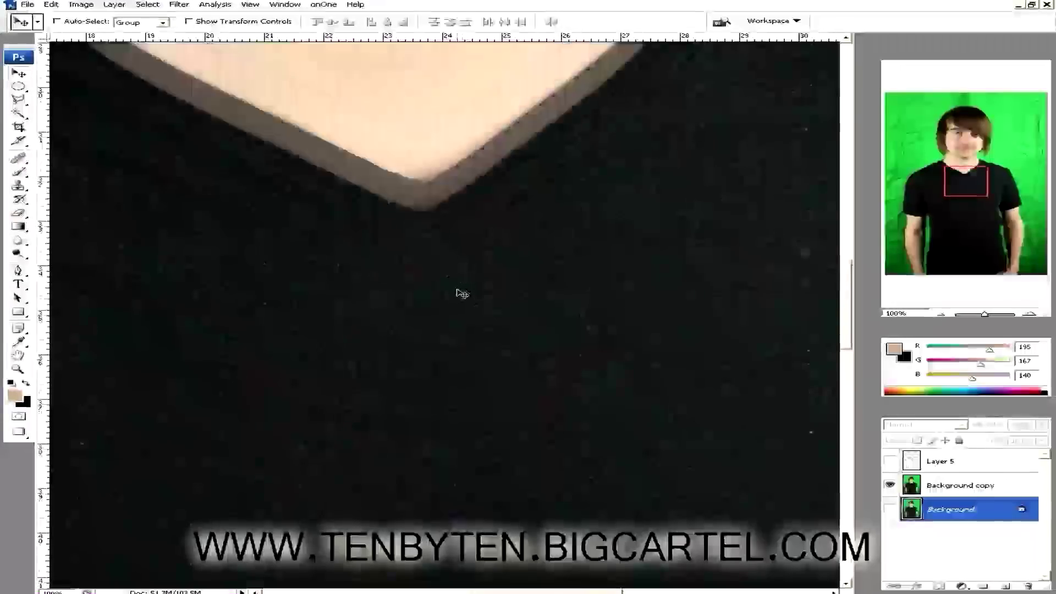
pyautogui.scroll(2, 462, 294)
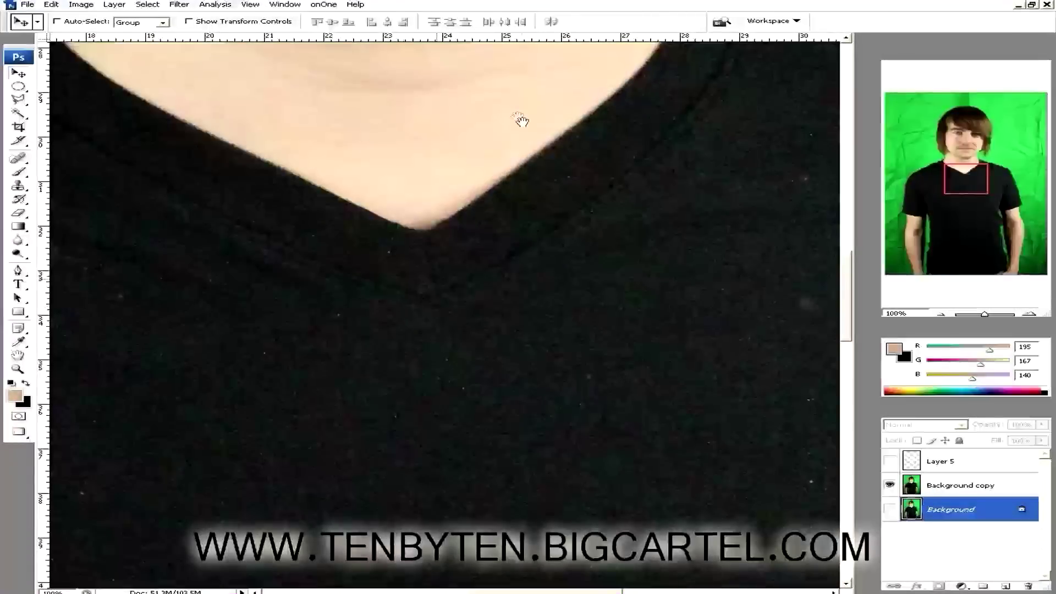
pyautogui.scroll(3, 391, 328)
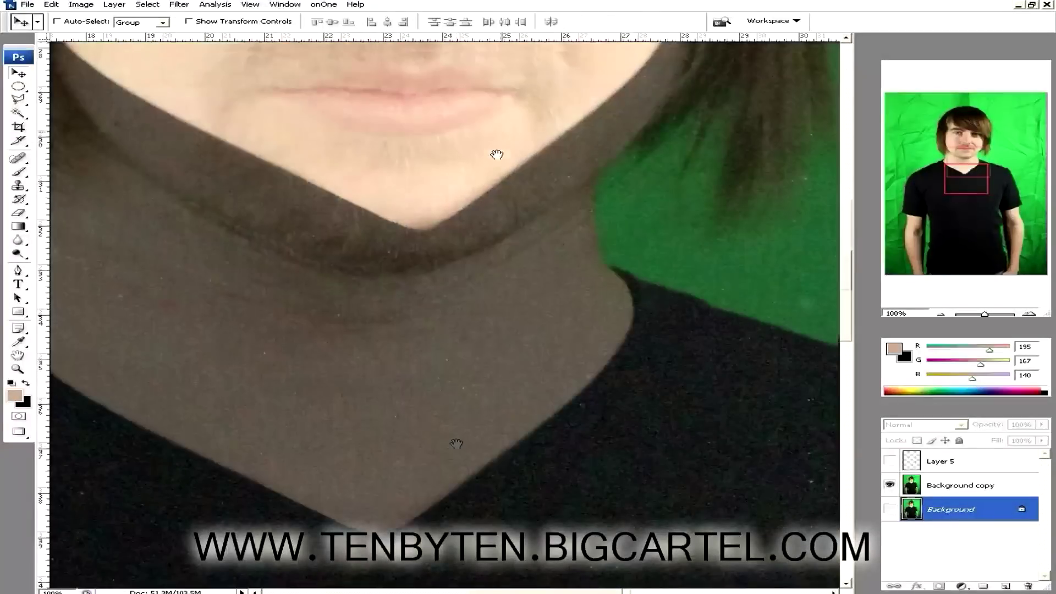
pyautogui.scroll(6, 471, 179)
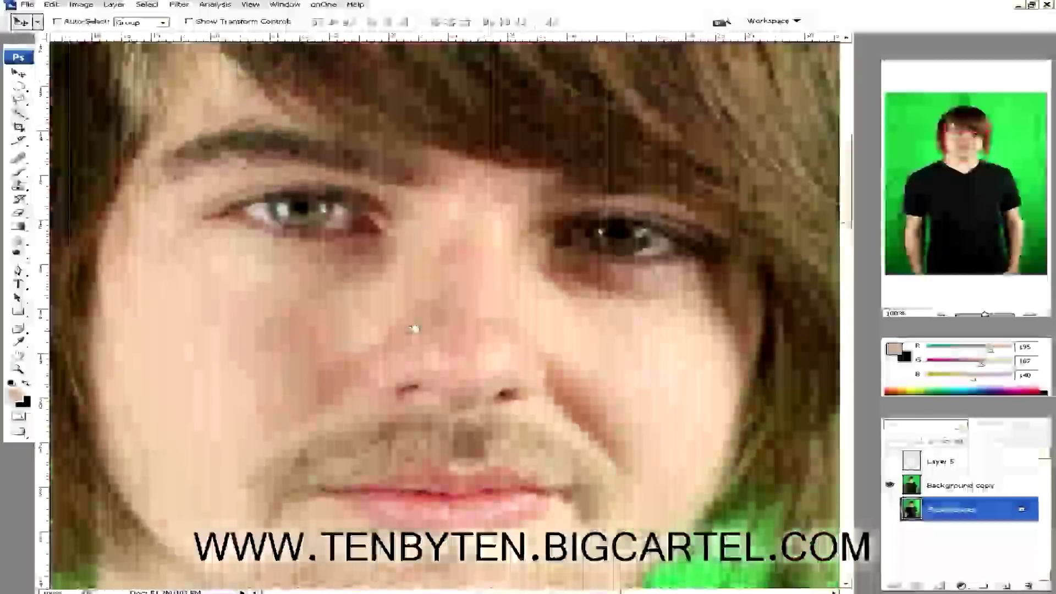
pyautogui.moveTo(485, 318); pyautogui.dragTo(516, 311)
pyautogui.scroll(-2, 523, 222)
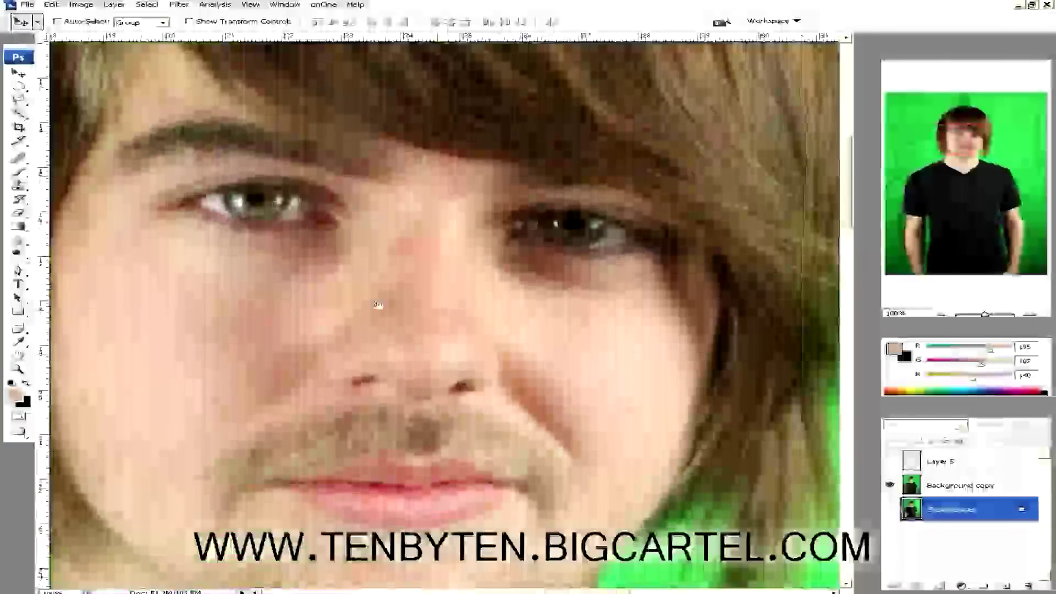
pyautogui.scroll(3, 483, 179)
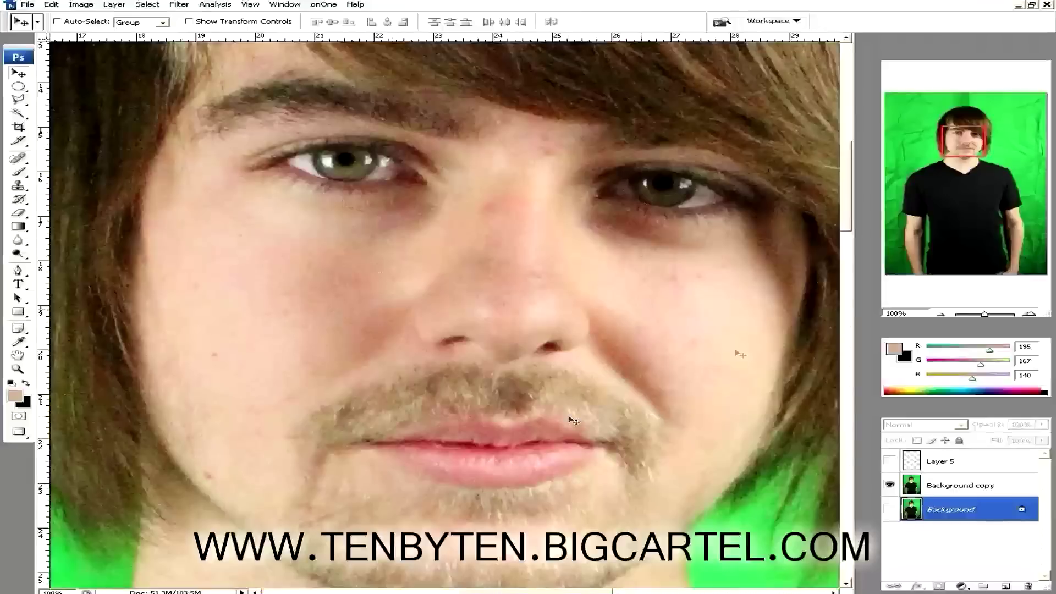
pyautogui.click(955, 493)
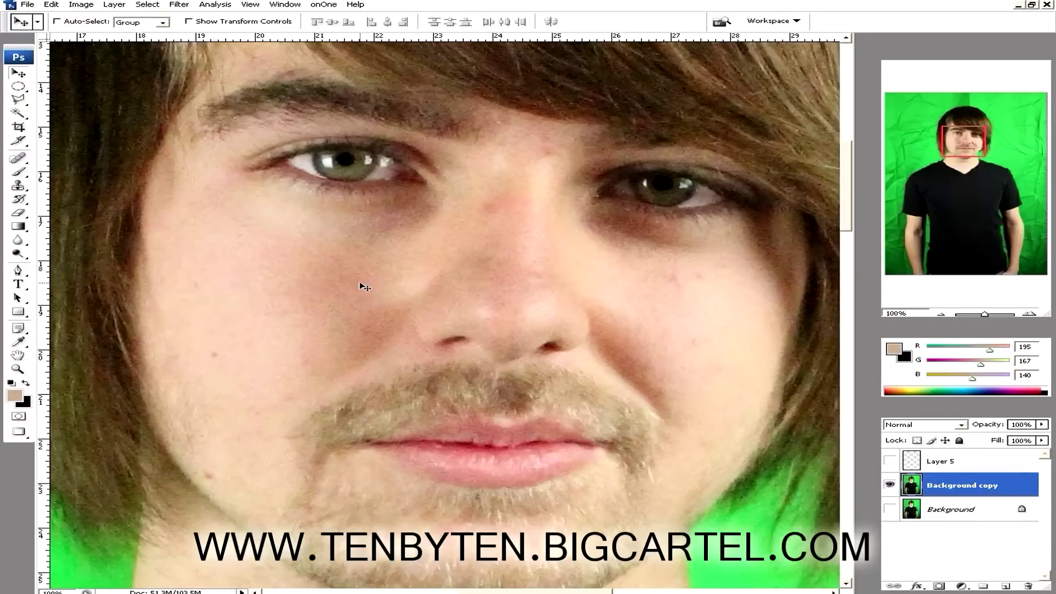
# - Set the Blur tool's brush to 68 px at 100% hardness and try it on the cheek beside the nose
pyautogui.click(20, 243)
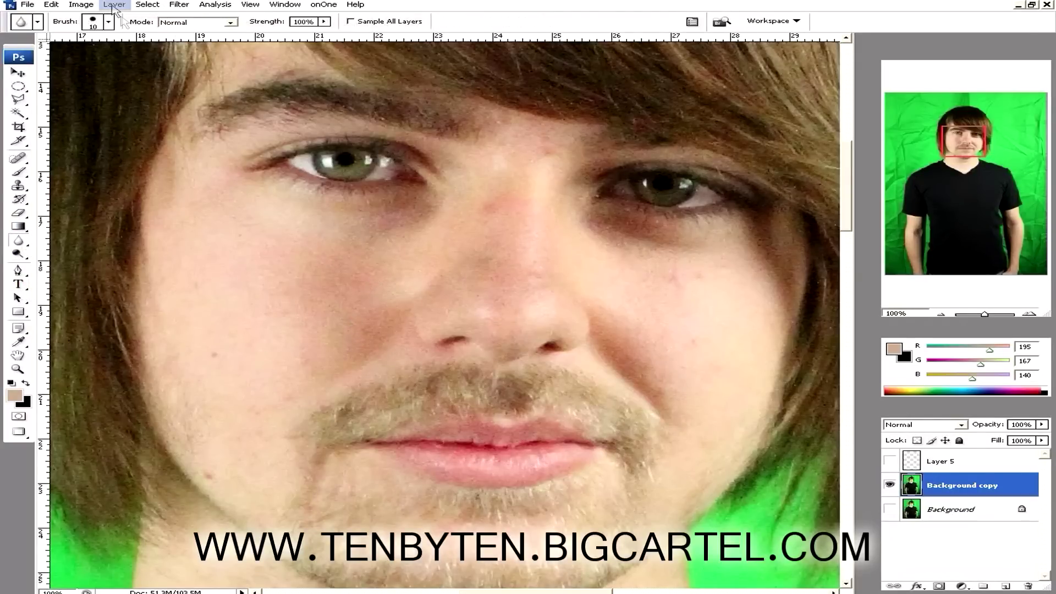
pyautogui.click(112, 22)
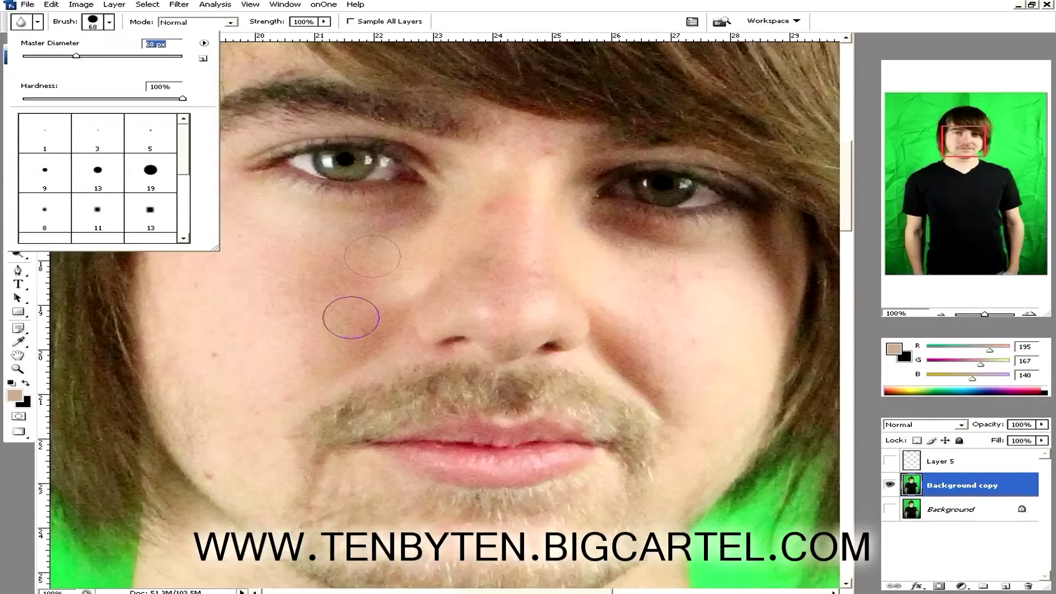
pyautogui.click(351, 317)
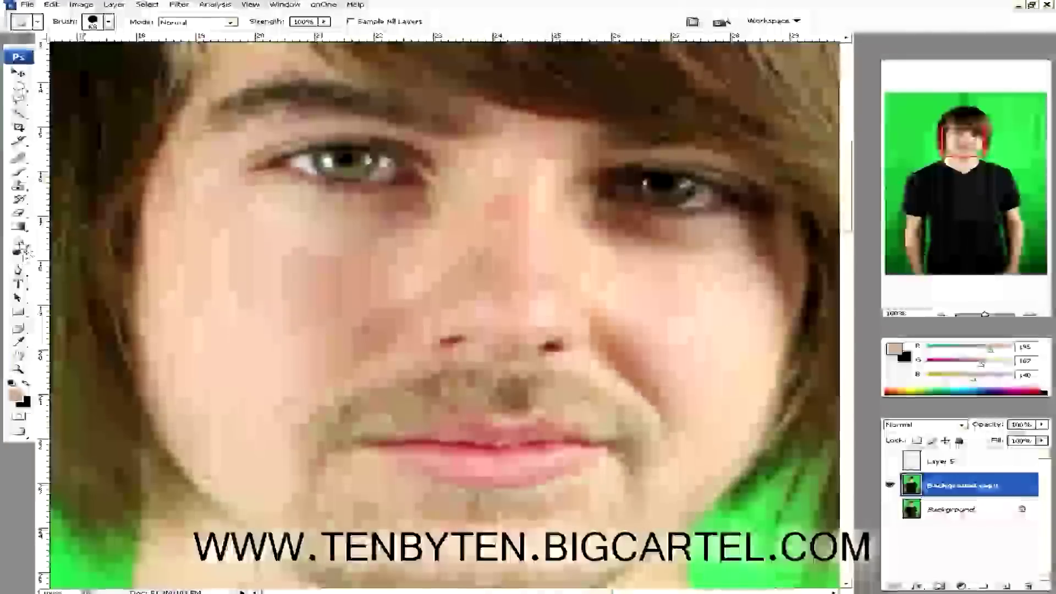
# - Sample clean skin with the Clone Stamp tool and paint it over the blemishes on the image-left cheek
pyautogui.click(21, 189)
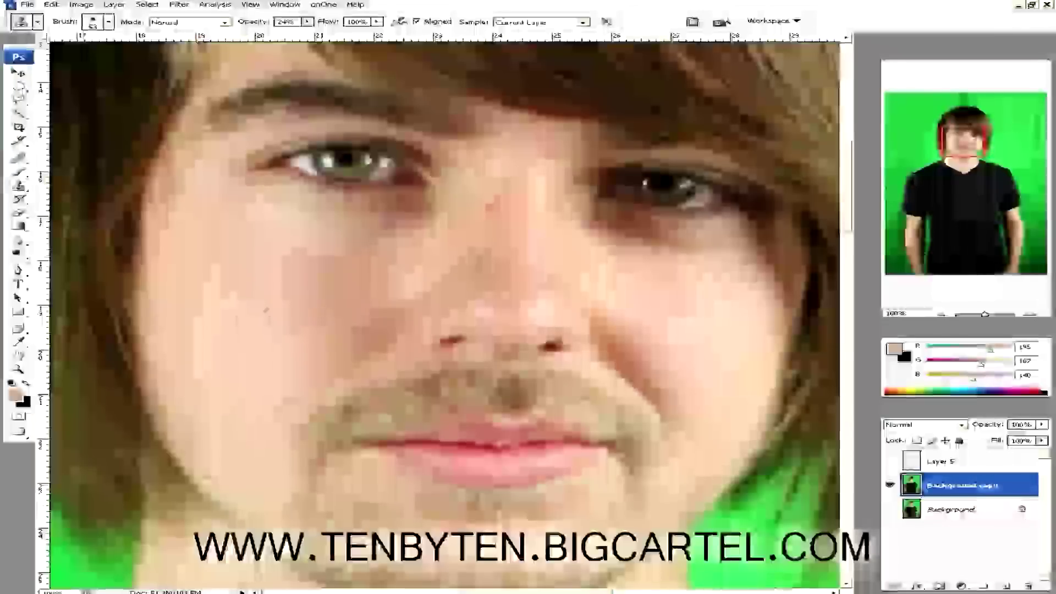
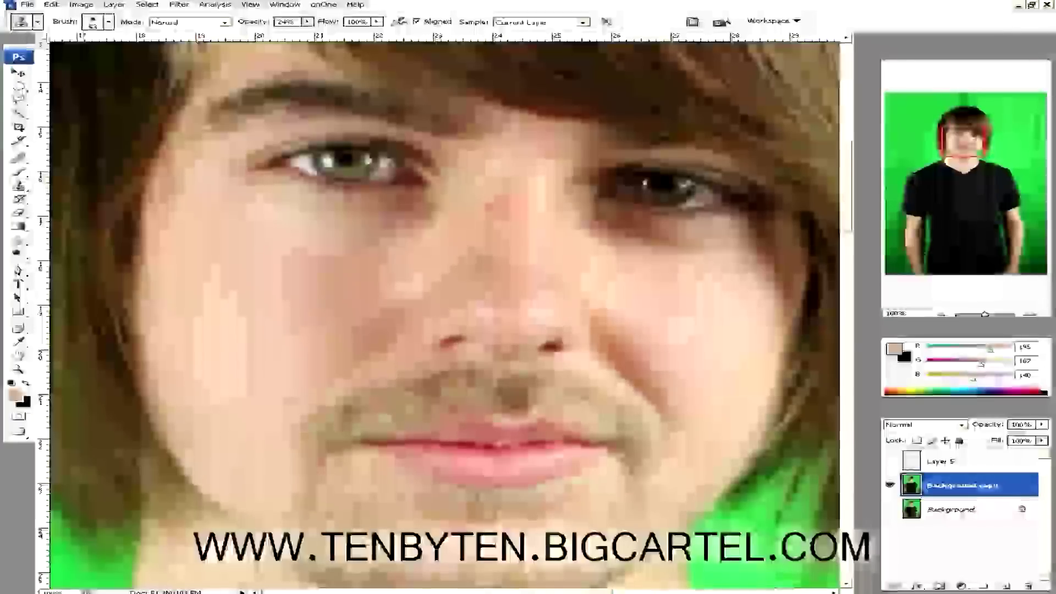
pyautogui.scroll(3, 475, 226)
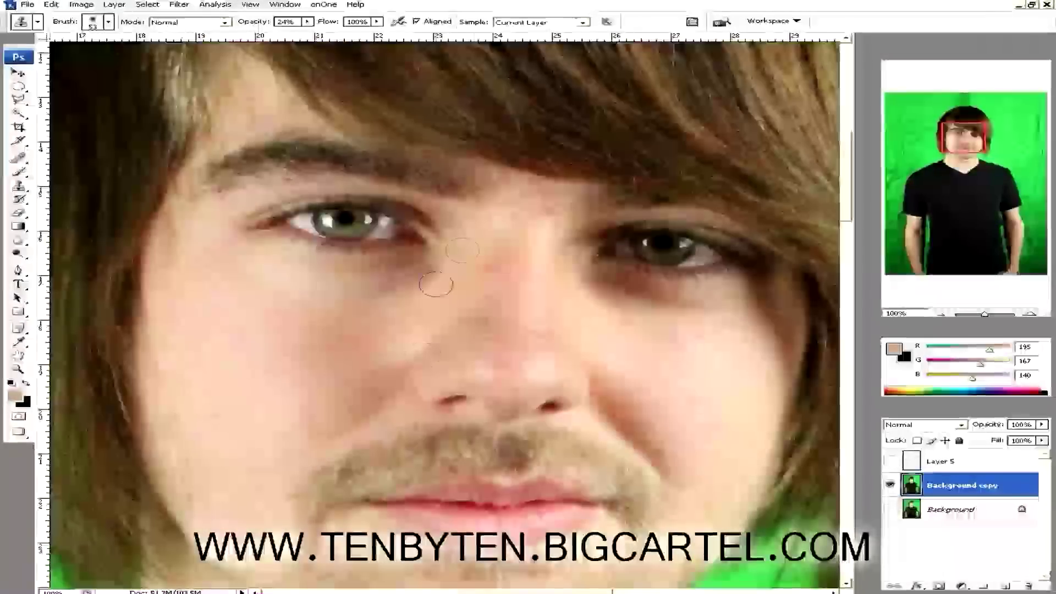
pyautogui.scroll(-4, 578, 239)
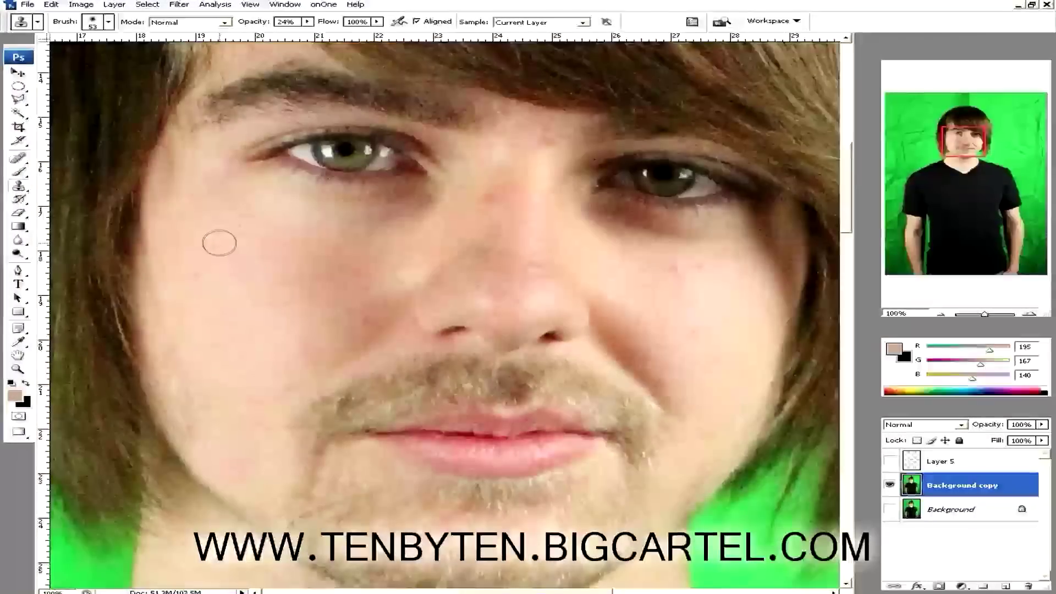
pyautogui.keyDown('alt'); pyautogui.click(219, 240); pyautogui.keyUp('alt')
pyautogui.moveTo(177, 287); pyautogui.dragTo(201, 282)
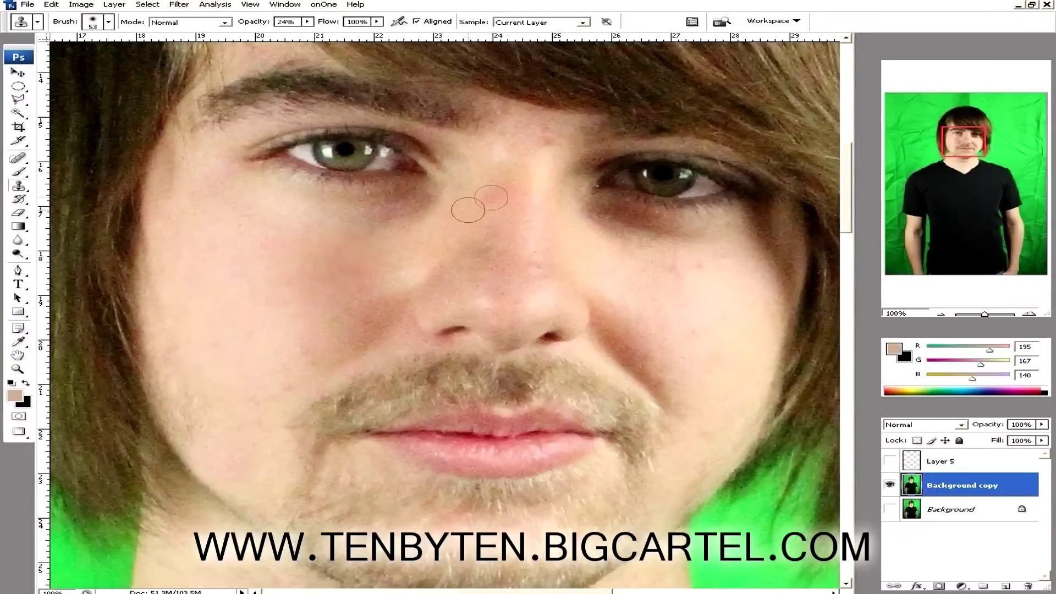
# - Clone nearby skin over the redness and spots on the nose and between the eyebrows
pyautogui.moveTo(457, 206); pyautogui.dragTo(411, 240)
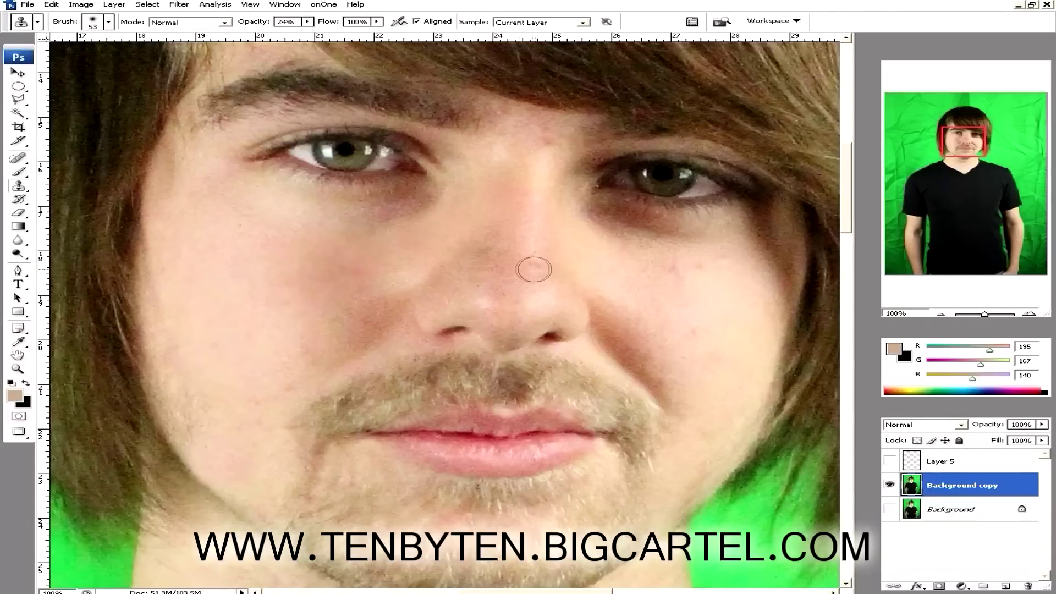
pyautogui.moveTo(532, 240); pyautogui.dragTo(531, 238)
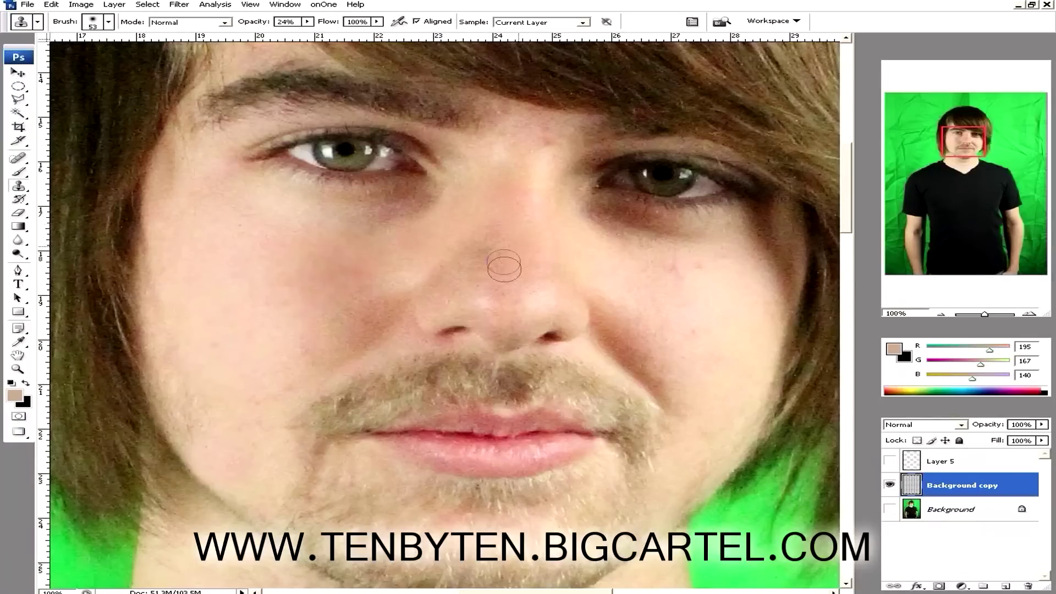
pyautogui.moveTo(507, 273); pyautogui.dragTo(504, 229)
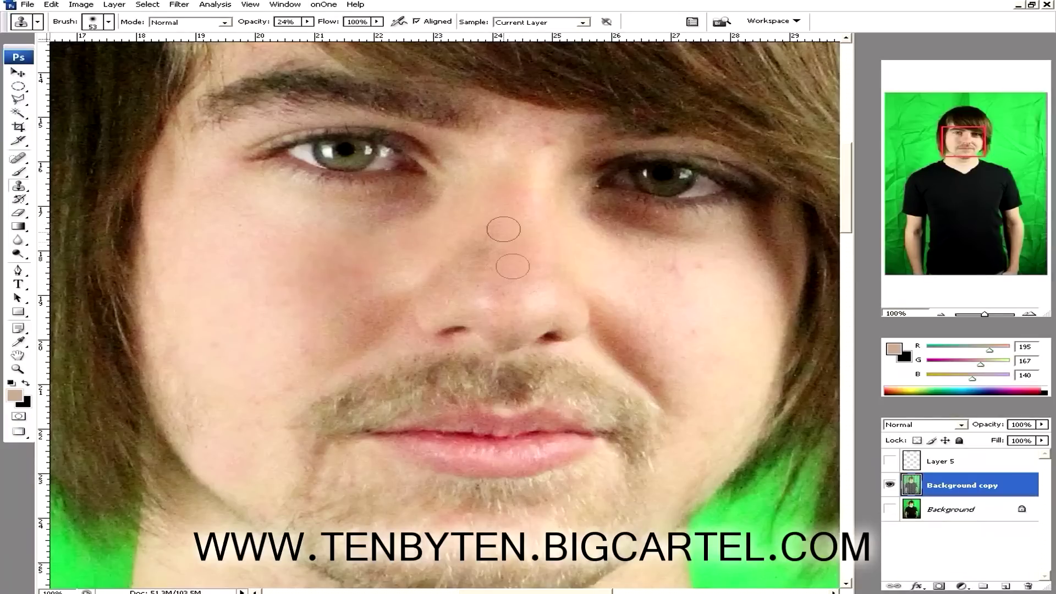
pyautogui.keyDown('alt'); pyautogui.click(488, 243); pyautogui.keyUp('alt')
pyautogui.click(475, 267)
pyautogui.keyDown('alt'); pyautogui.click(532, 227); pyautogui.keyUp('alt')
pyautogui.click(532, 160)
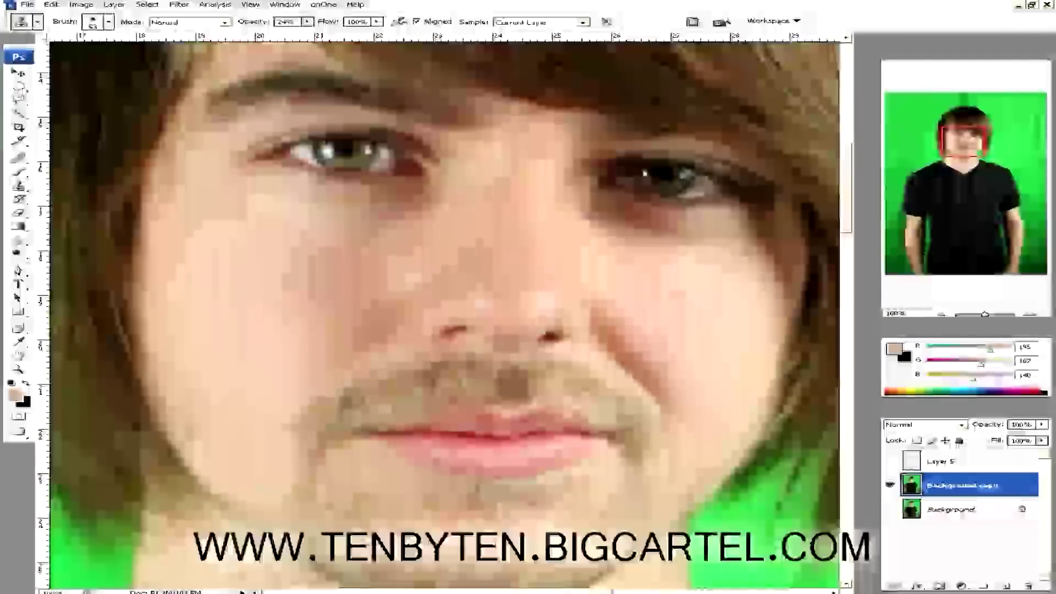
# - Clone smooth skin along the image-right smile line and over the forehead above the opposite eyebrow
pyautogui.moveTo(611, 322); pyautogui.dragTo(660, 368)
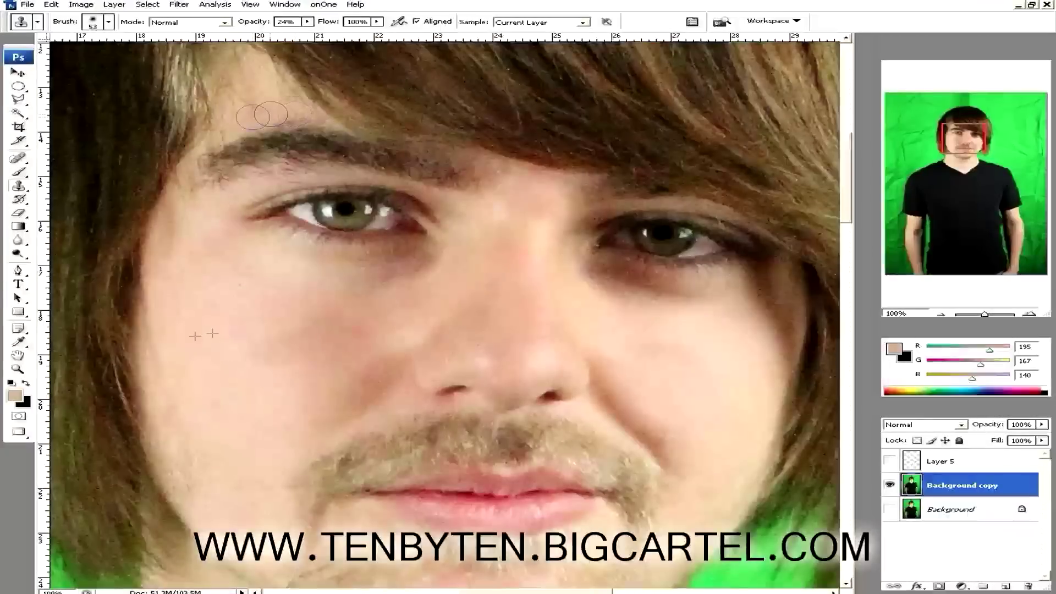
pyautogui.moveTo(272, 114)
pyautogui.mouseDown()
pyautogui.moveTo(299, 117)
pyautogui.moveTo(221, 134)
pyautogui.mouseUp()
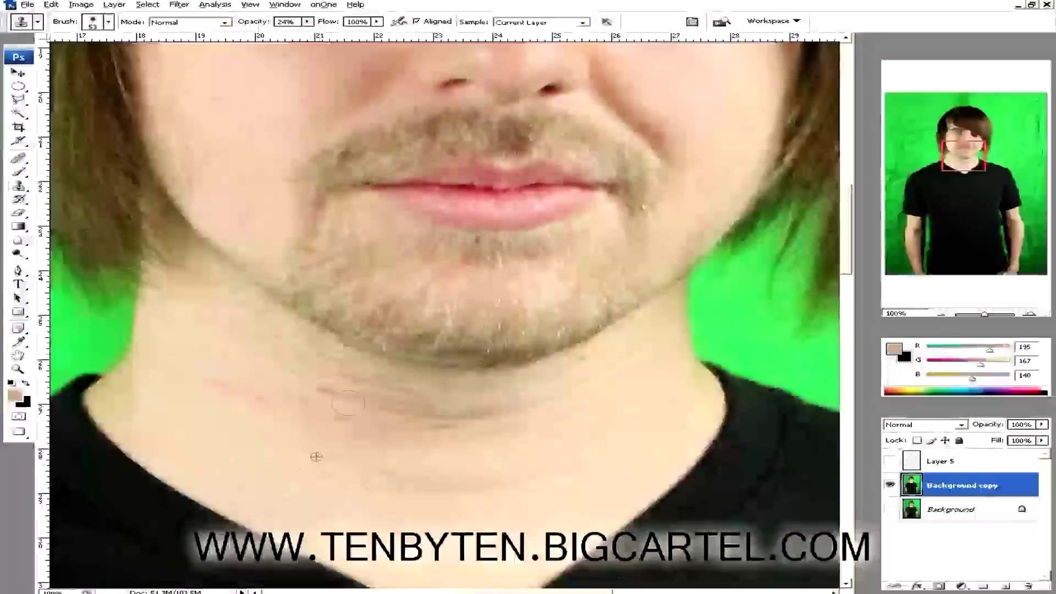
# - Clone clean neck skin over the red marks and creases on the neck and under the chin
pyautogui.moveTo(314, 461)
pyautogui.mouseDown()
pyautogui.moveTo(312, 387)
pyautogui.moveTo(356, 402)
pyautogui.moveTo(360, 427)
pyautogui.mouseUp()
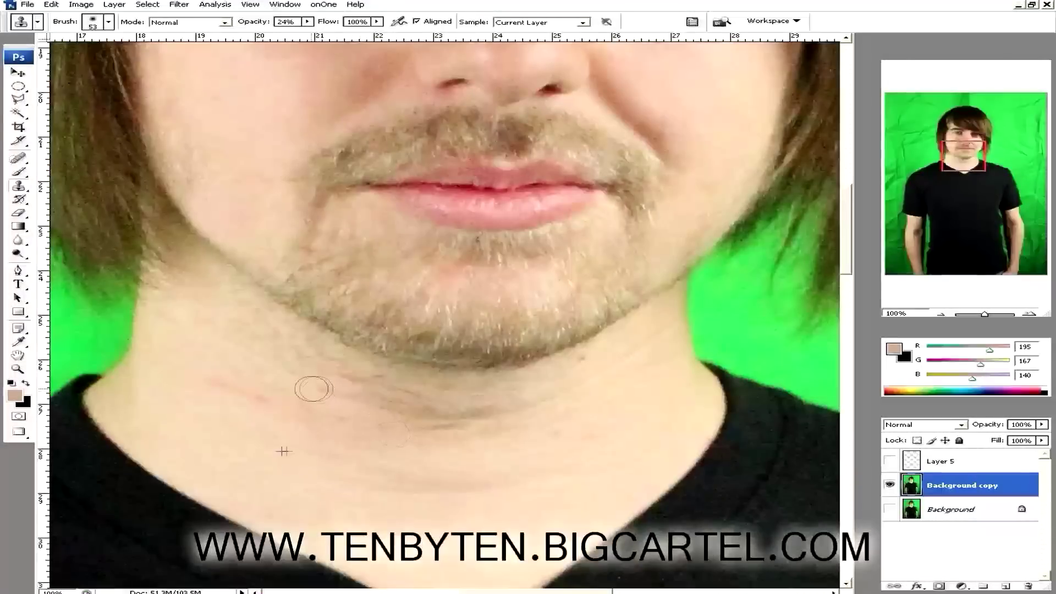
pyautogui.moveTo(356, 386)
pyautogui.mouseDown()
pyautogui.moveTo(313, 373)
pyautogui.moveTo(347, 401)
pyautogui.moveTo(265, 406)
pyautogui.moveTo(241, 394)
pyautogui.moveTo(269, 379)
pyautogui.mouseUp()
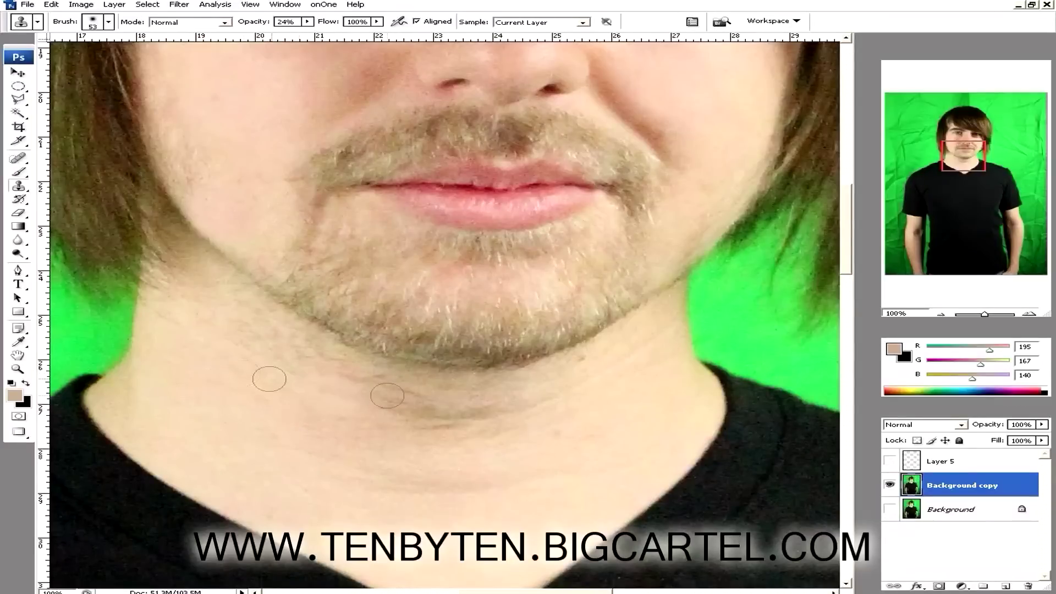
pyautogui.moveTo(399, 400); pyautogui.dragTo(419, 393)
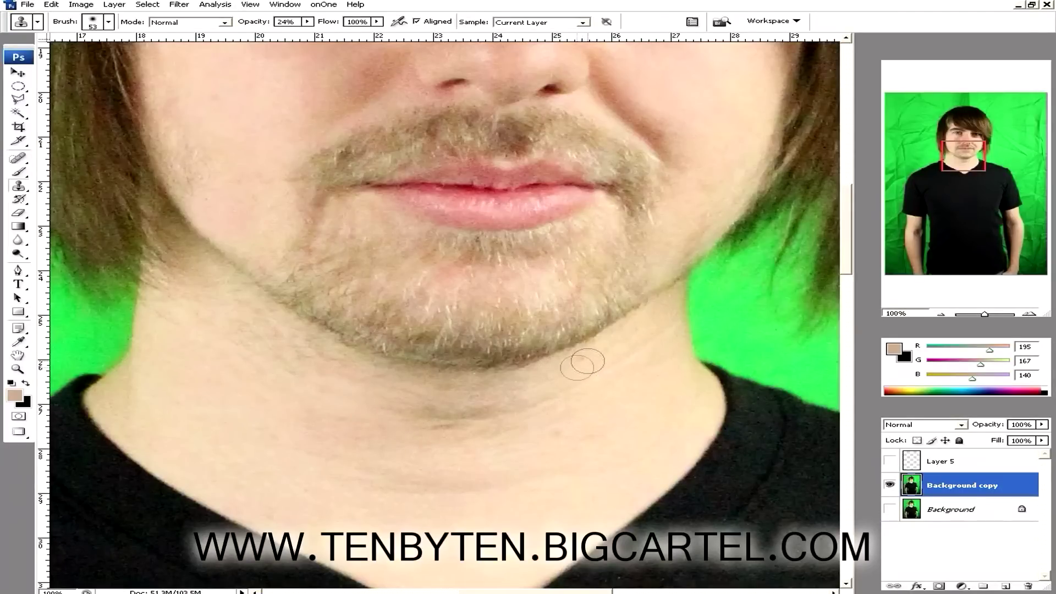
pyautogui.moveTo(600, 359); pyautogui.dragTo(561, 371)
pyautogui.moveTo(478, 421)
pyautogui.mouseDown()
pyautogui.moveTo(426, 408)
pyautogui.moveTo(417, 420)
pyautogui.mouseUp()
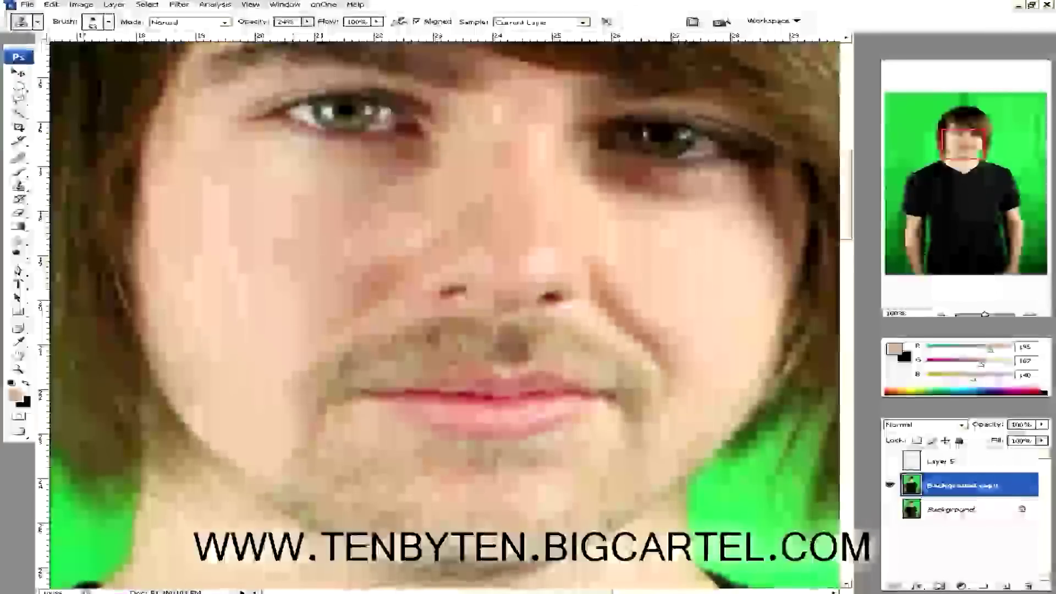
# - Soften the skin texture on the image-left cheek with the Blur tool at 100% strength
pyautogui.press('r')
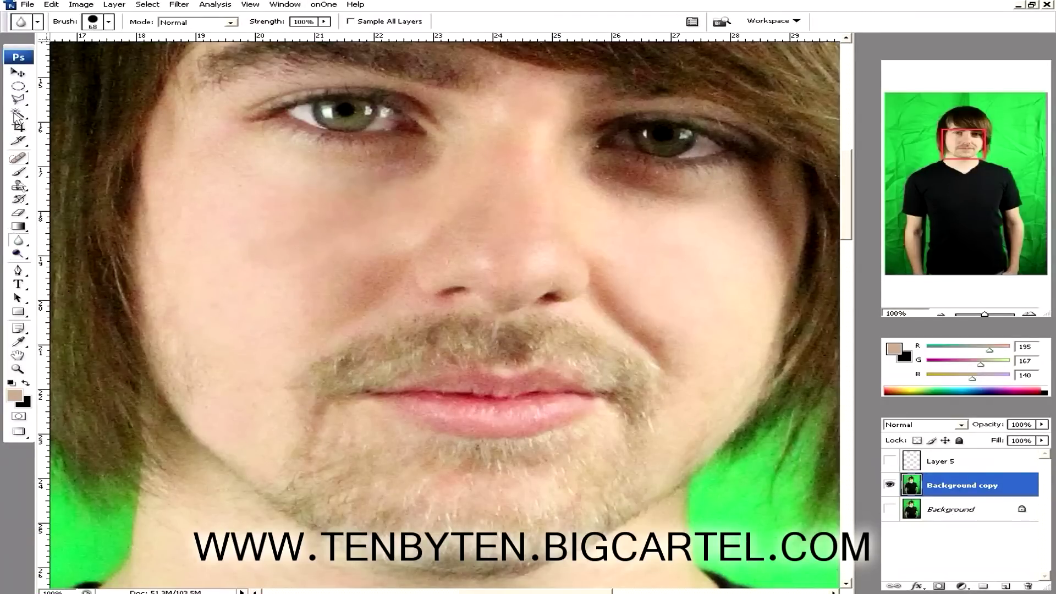
pyautogui.click(25, 188)
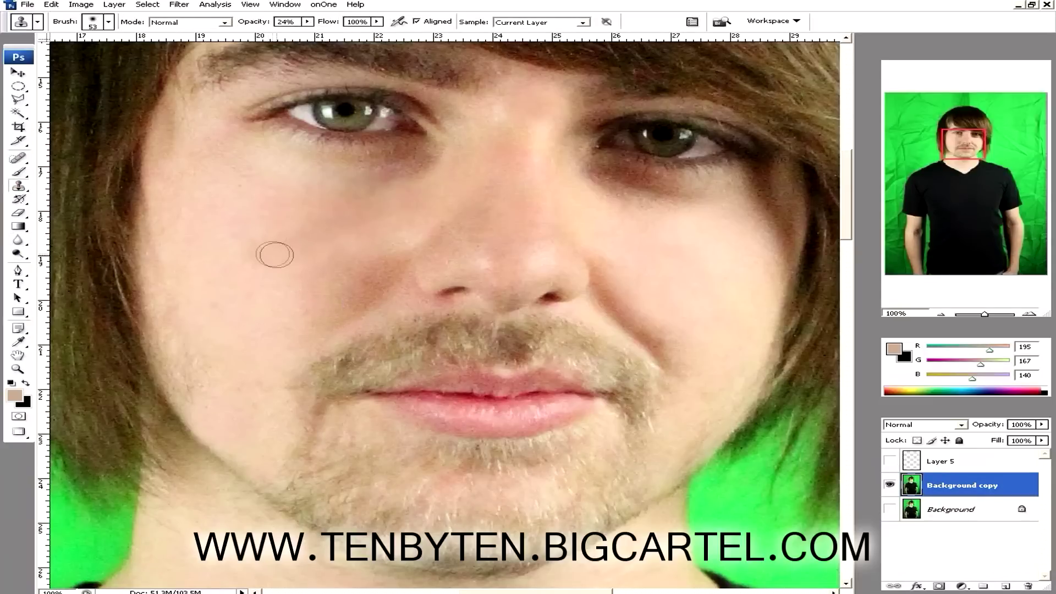
pyautogui.press('r')
pyautogui.moveTo(281, 250)
pyautogui.mouseDown()
pyautogui.moveTo(385, 257)
pyautogui.moveTo(307, 293)
pyautogui.moveTo(426, 218)
pyautogui.moveTo(411, 198)
pyautogui.moveTo(336, 196)
pyautogui.moveTo(243, 171)
pyautogui.moveTo(206, 188)
pyautogui.moveTo(194, 212)
pyautogui.moveTo(193, 93)
pyautogui.moveTo(177, 88)
pyautogui.moveTo(181, 223)
pyautogui.mouseUp()
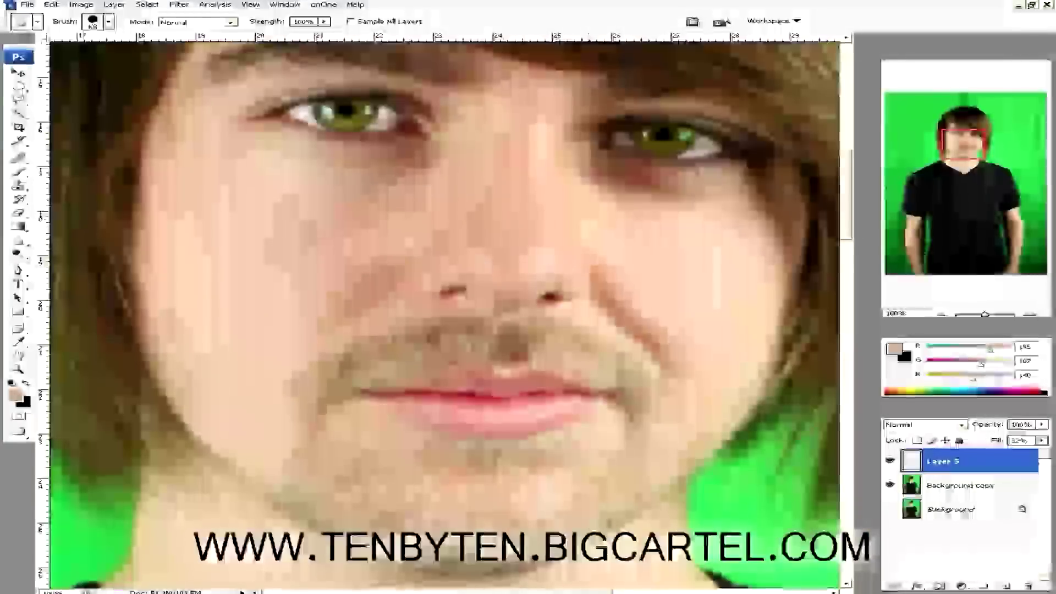
# - Make Background copy the active layer and blur the forehead skin above the image-left eyebrow
pyautogui.keyDown('shift'); pyautogui.click(956, 485); pyautogui.keyUp('shift')
pyautogui.click(956, 485)
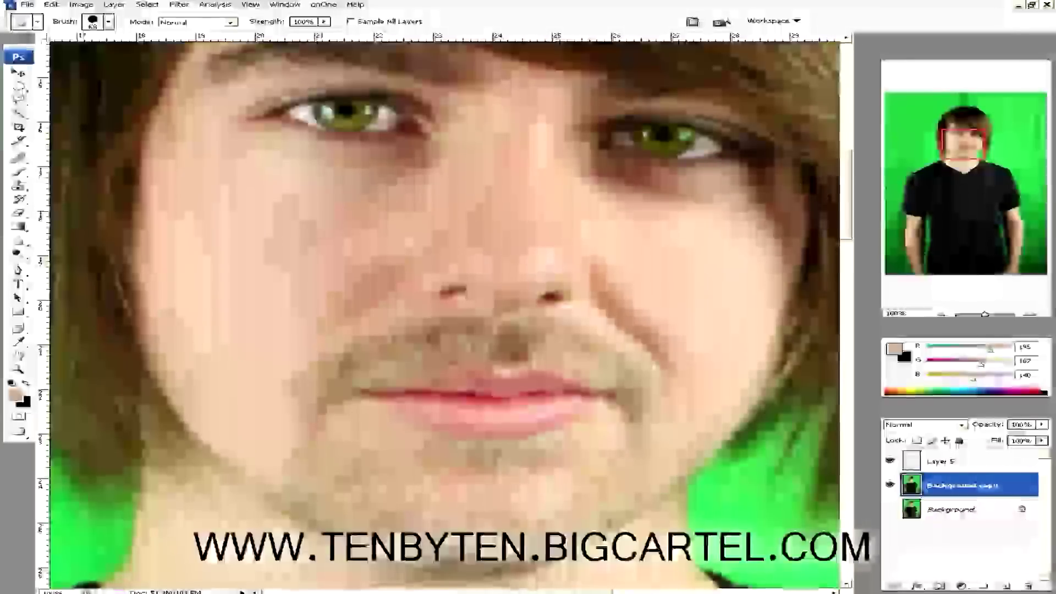
pyautogui.scroll(3, 498, 111)
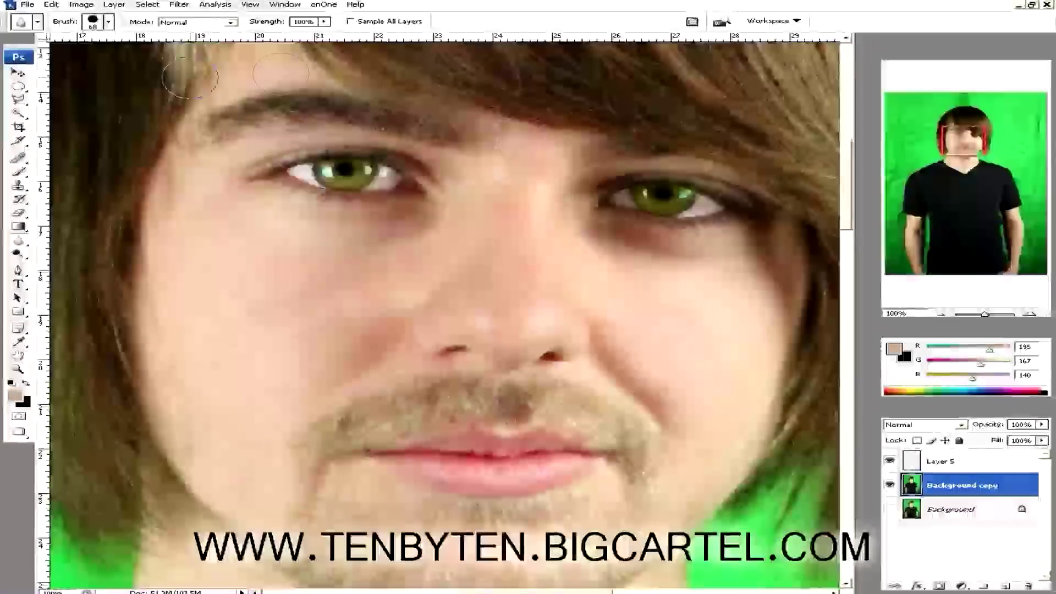
pyautogui.scroll(3, 281, 74)
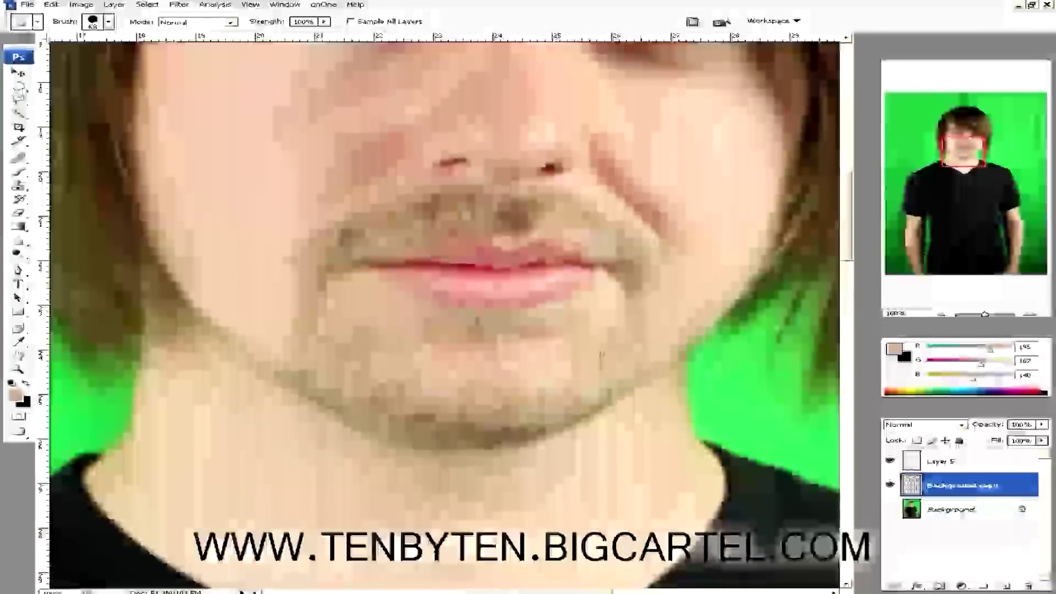
# - Blur the skin on the chin and neck and down the bridge of the nose
pyautogui.scroll(-3, 445, 313)
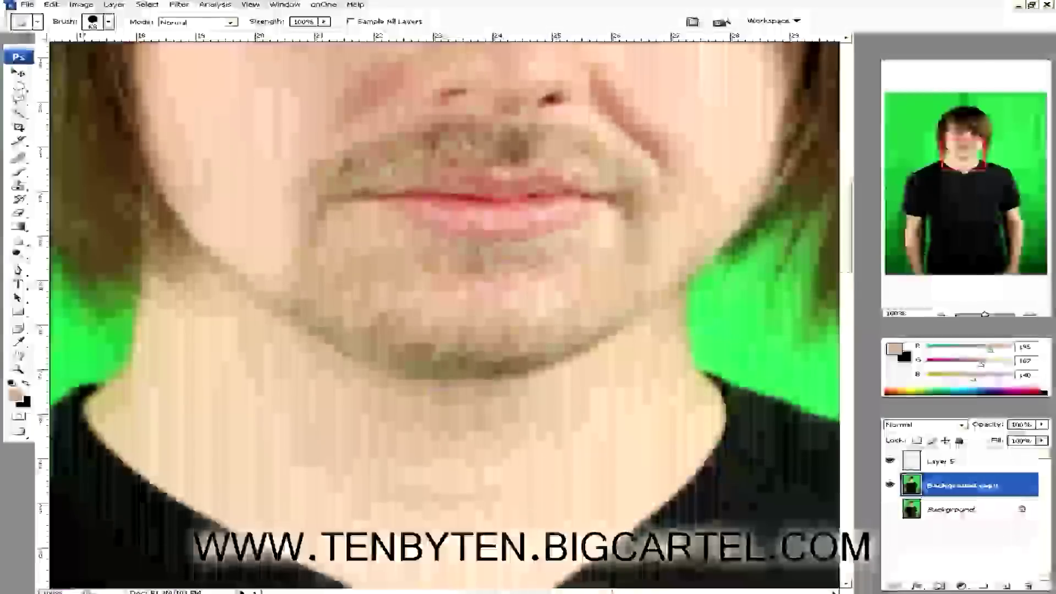
pyautogui.scroll(-3, 444, 314)
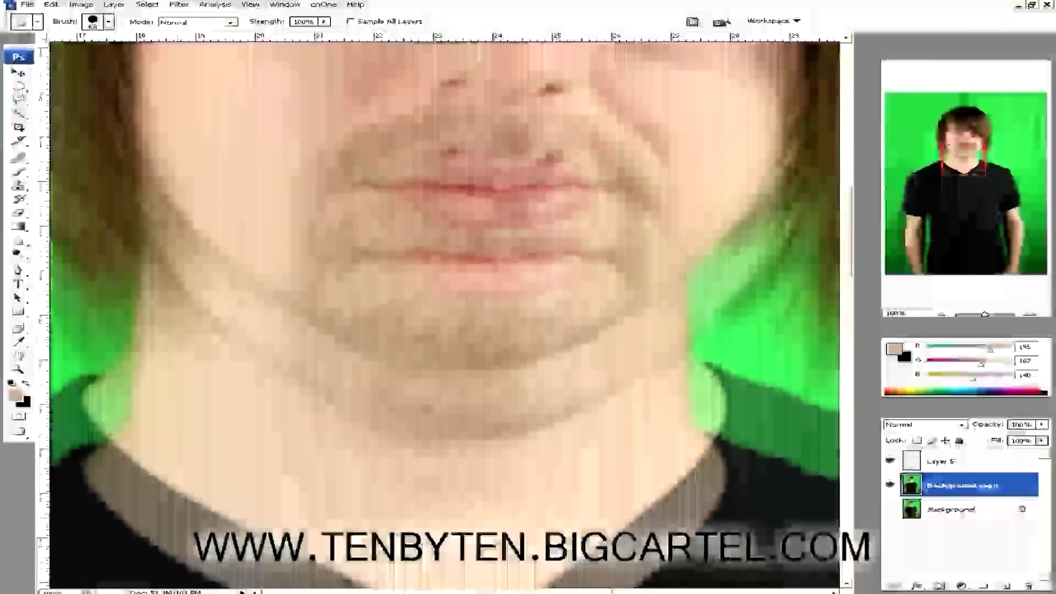
pyautogui.scroll(10, 445, 314)
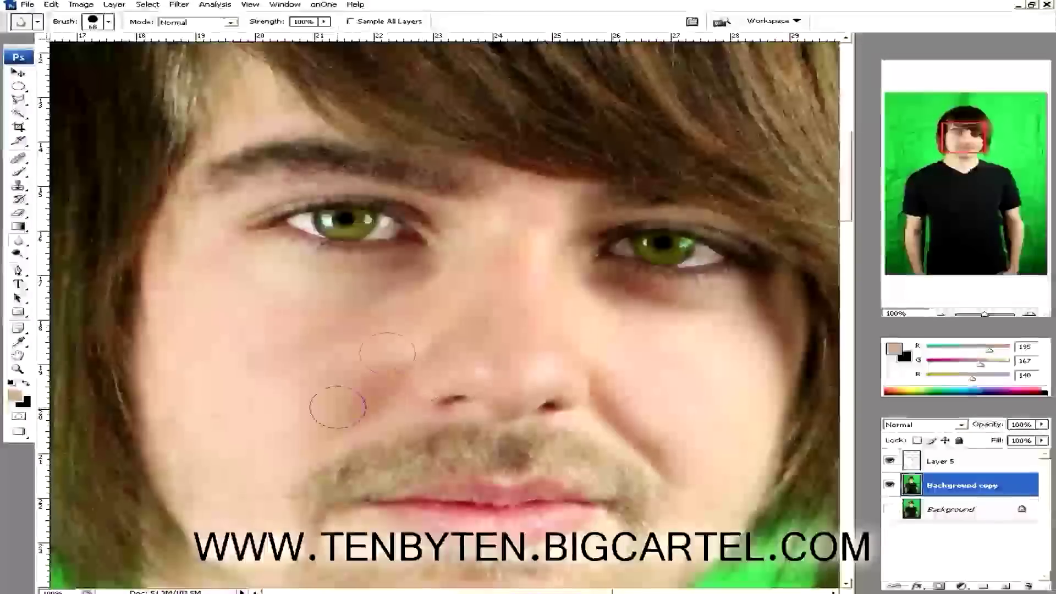
pyautogui.moveTo(527, 215); pyautogui.dragTo(511, 308)
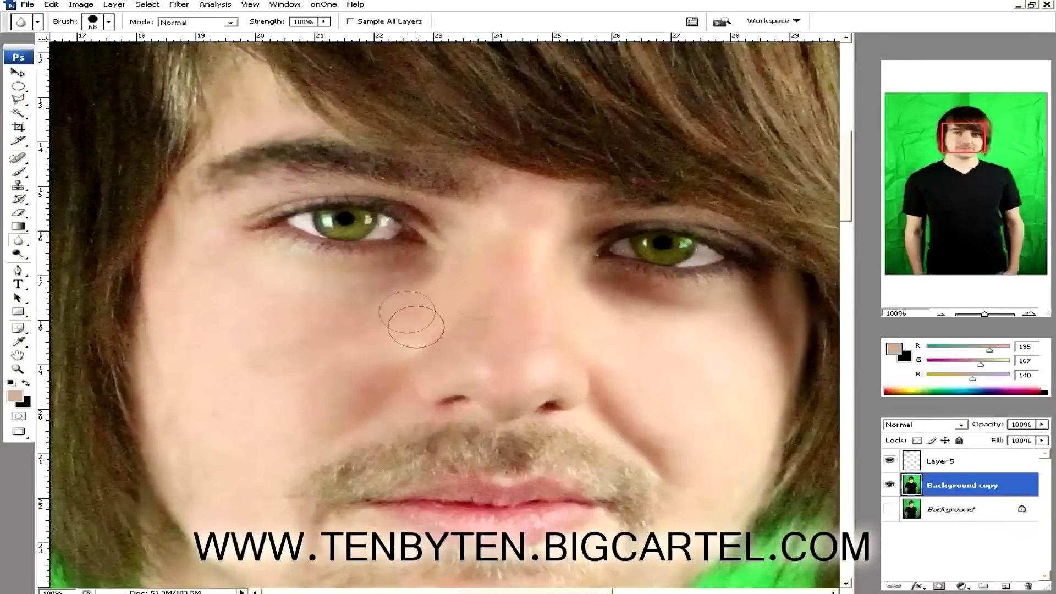
# - Clone out the remaining marks on the image-left cheek and smooth the area with the Blur tool
pyautogui.press('s')
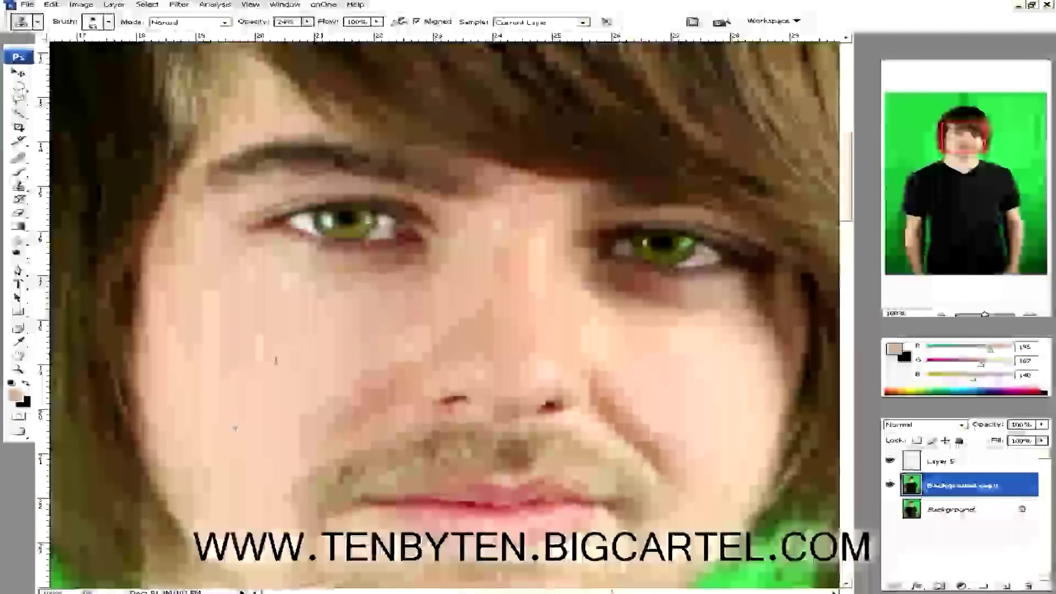
pyautogui.press('r')
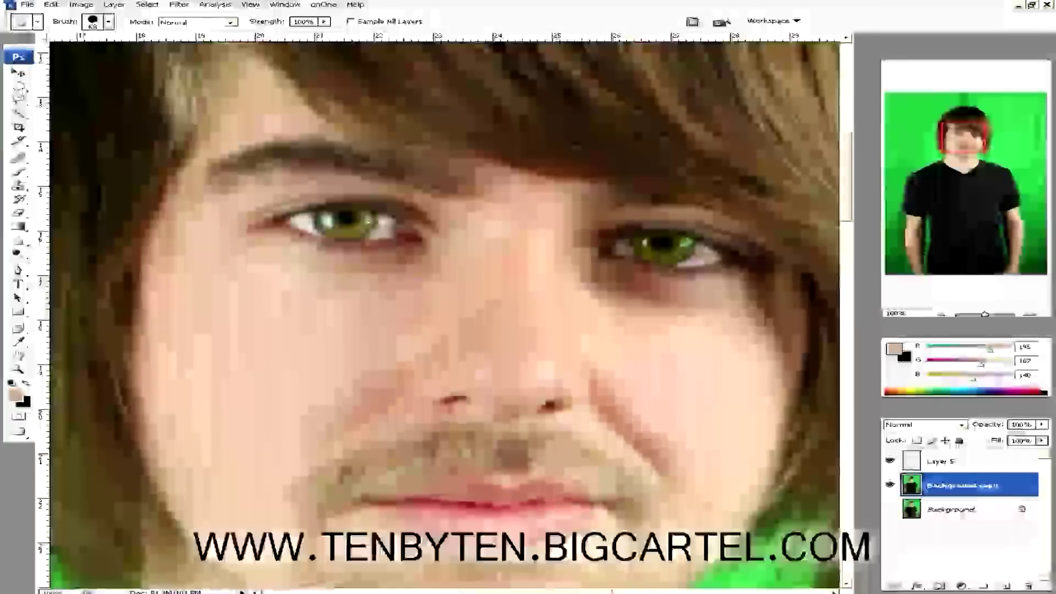
pyautogui.moveTo(214, 297)
pyautogui.mouseDown()
pyautogui.moveTo(204, 347)
pyautogui.moveTo(171, 330)
pyautogui.moveTo(264, 424)
pyautogui.mouseUp()
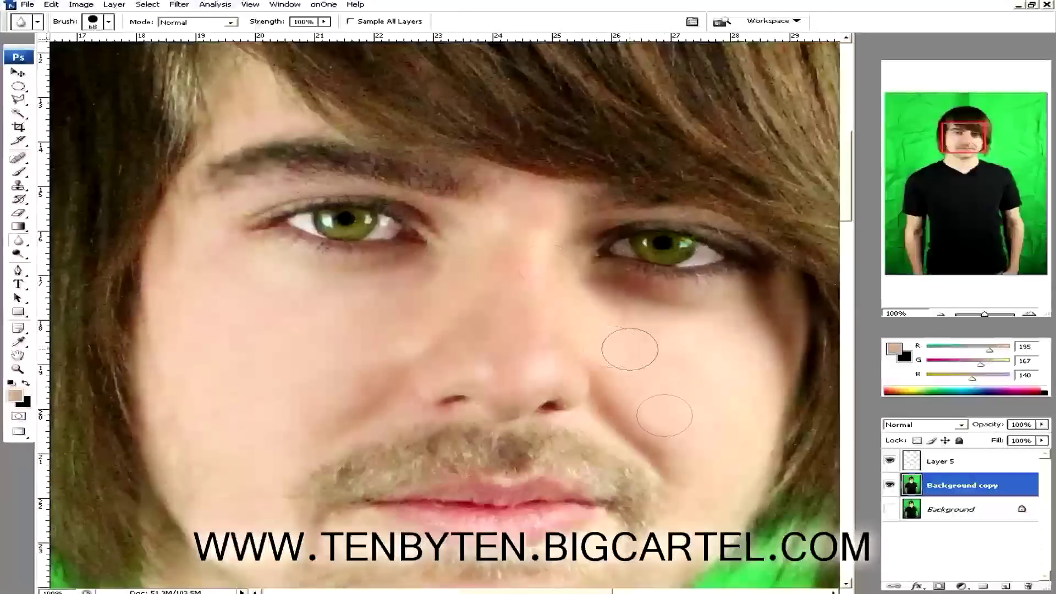
# - Blur the skin on the image-right cheek and jaw, the image-left smile line and the side of the nose
pyautogui.scroll(-2, 733, 379)
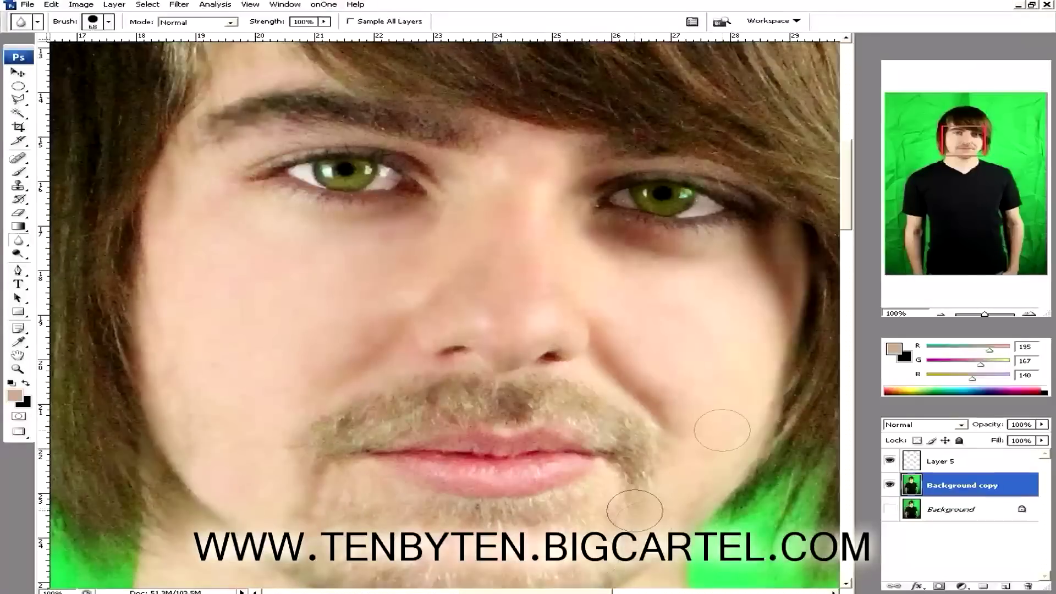
pyautogui.scroll(3, 700, 403)
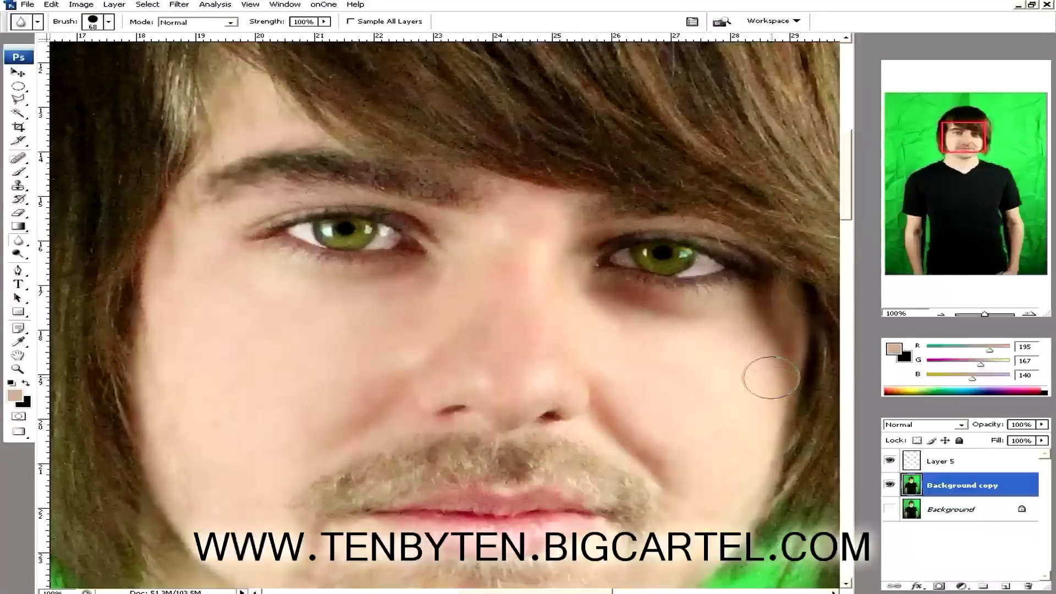
pyautogui.scroll(2, 770, 378)
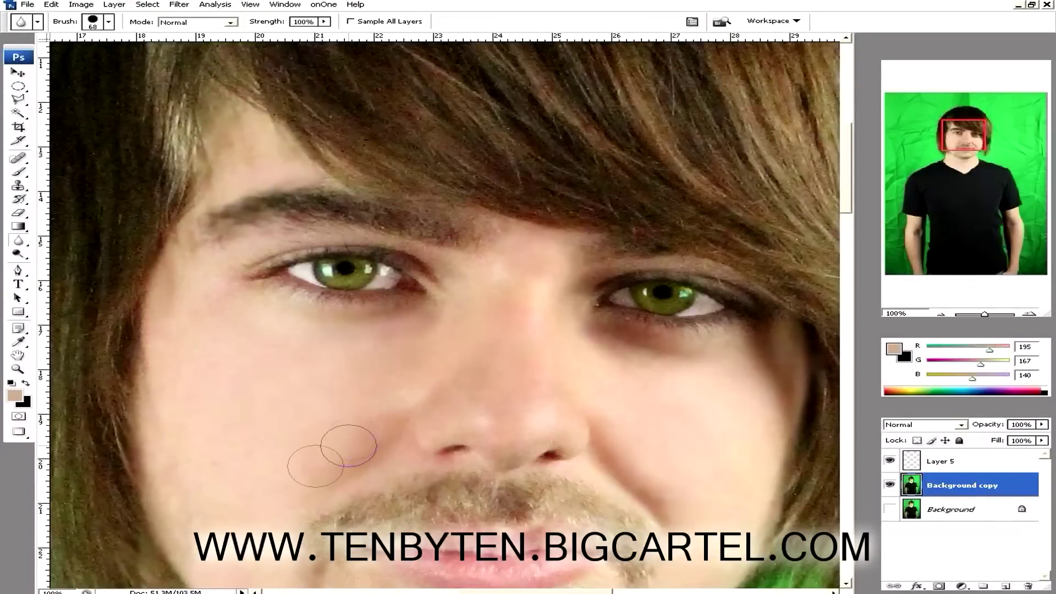
pyautogui.scroll(-8, 246, 429)
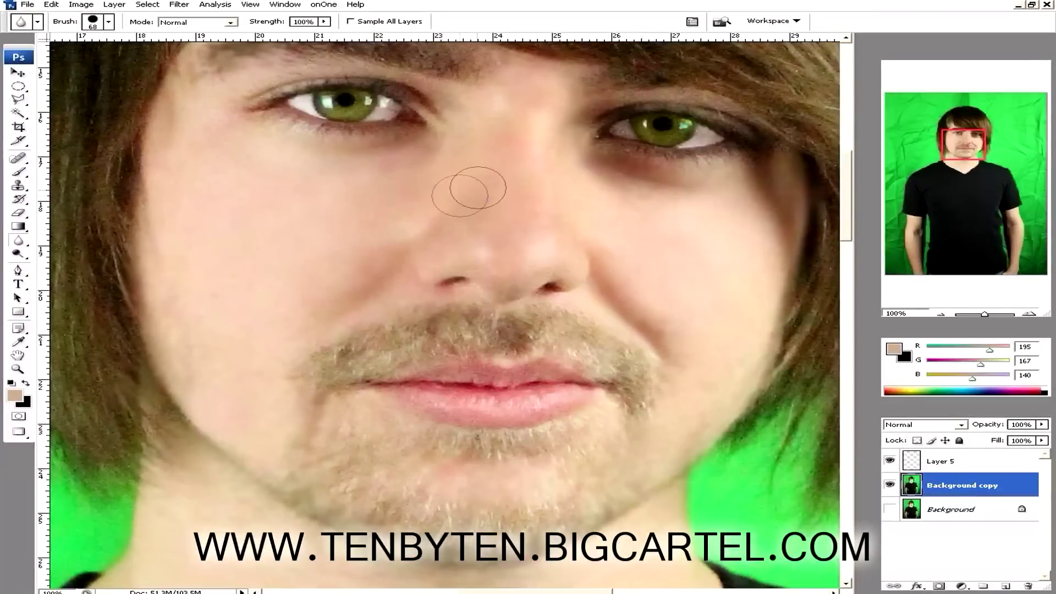
pyautogui.scroll(3, 440, 198)
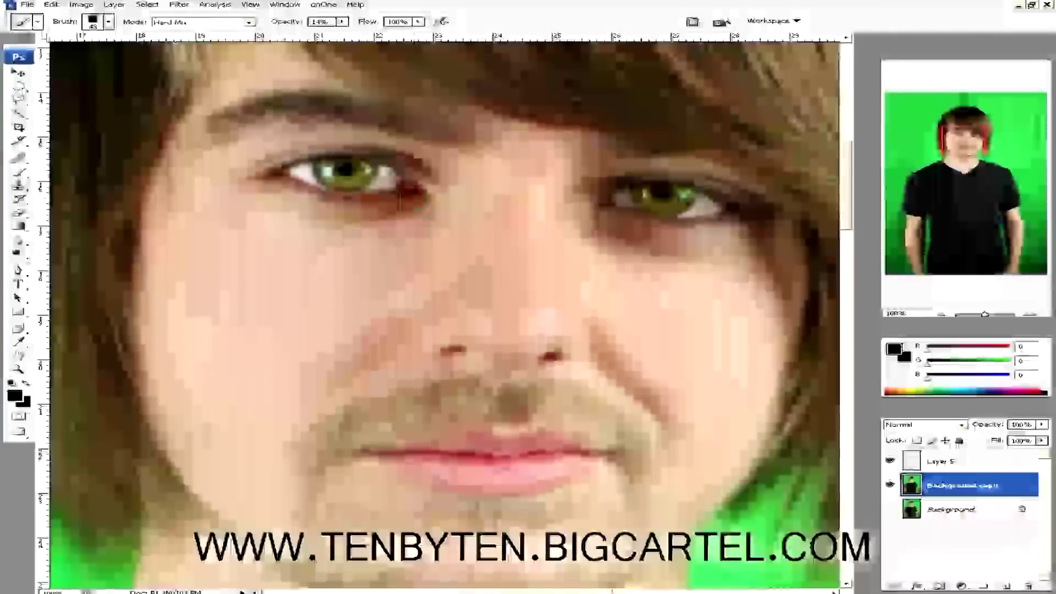
# - Lower the opacity of the 45 px black Hard Mix brush and paint dark shading around and beneath both eyes
pyautogui.moveTo(400, 199); pyautogui.dragTo(331, 211)
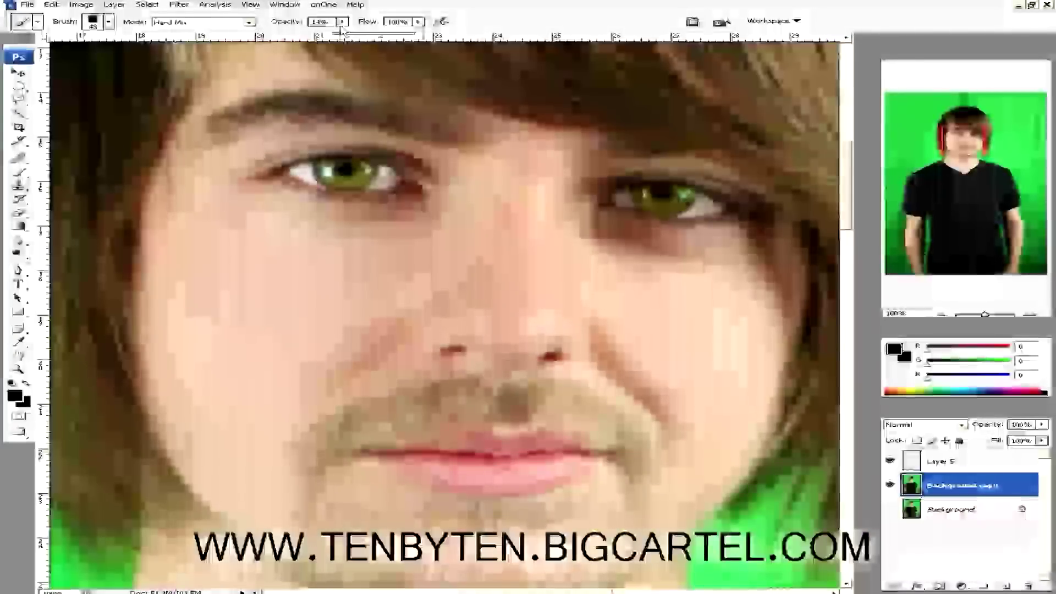
pyautogui.moveTo(341, 28); pyautogui.dragTo(340, 35)
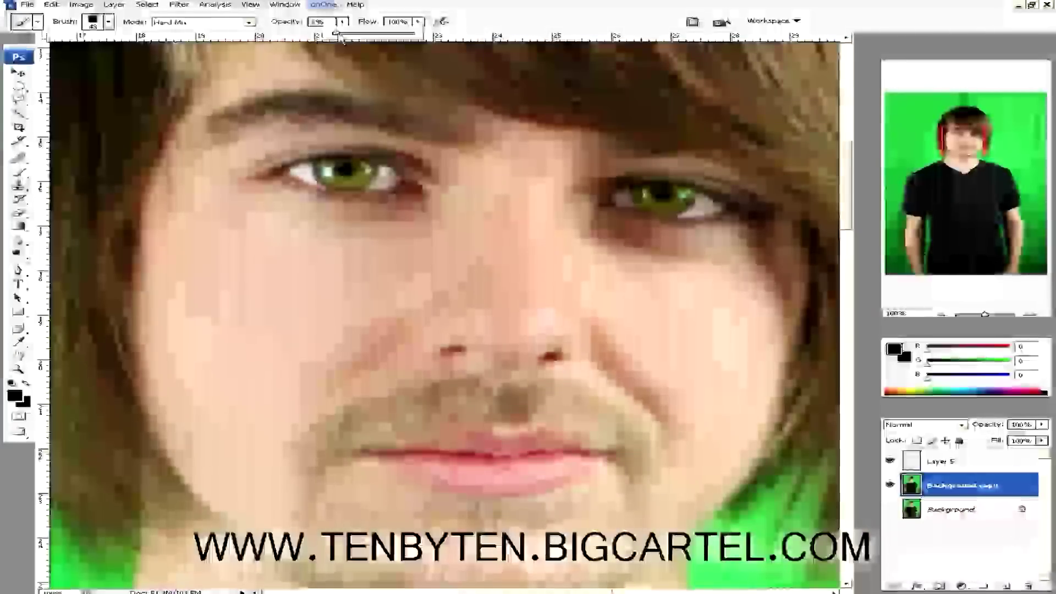
pyautogui.click(229, 26)
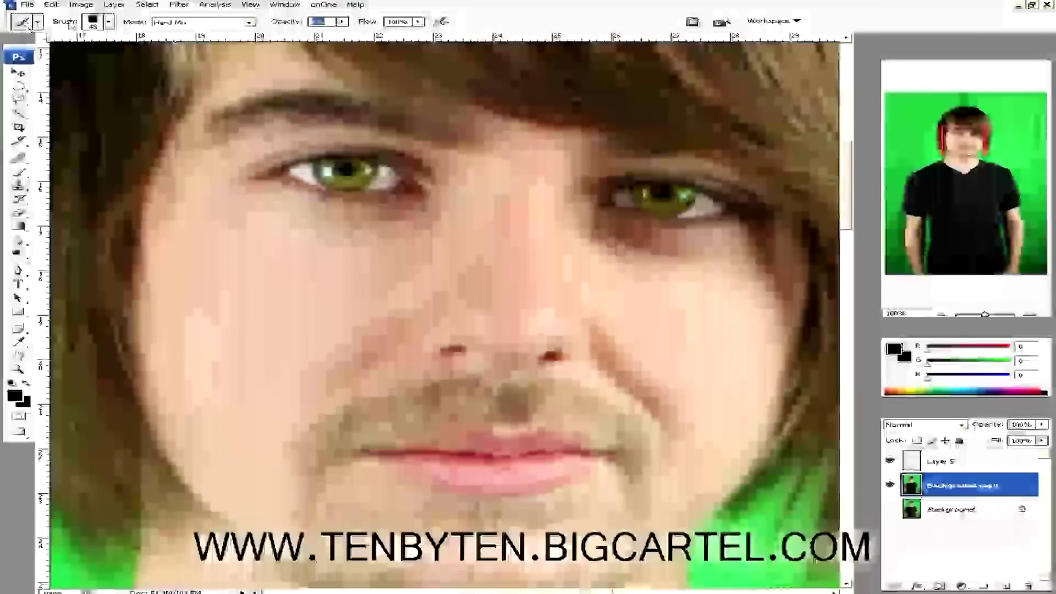
pyautogui.click(109, 22)
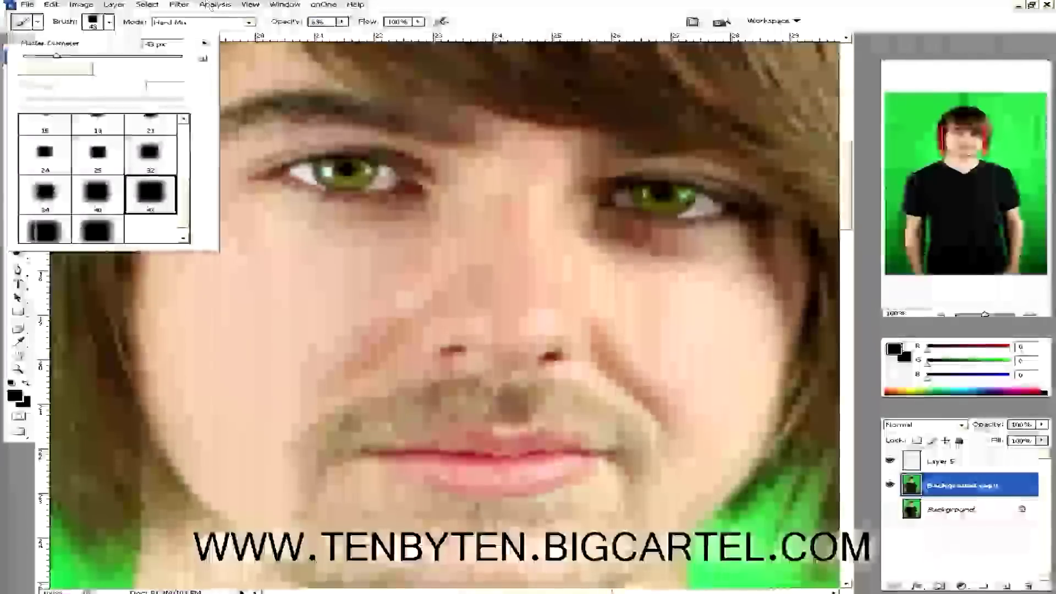
pyautogui.press('Return')
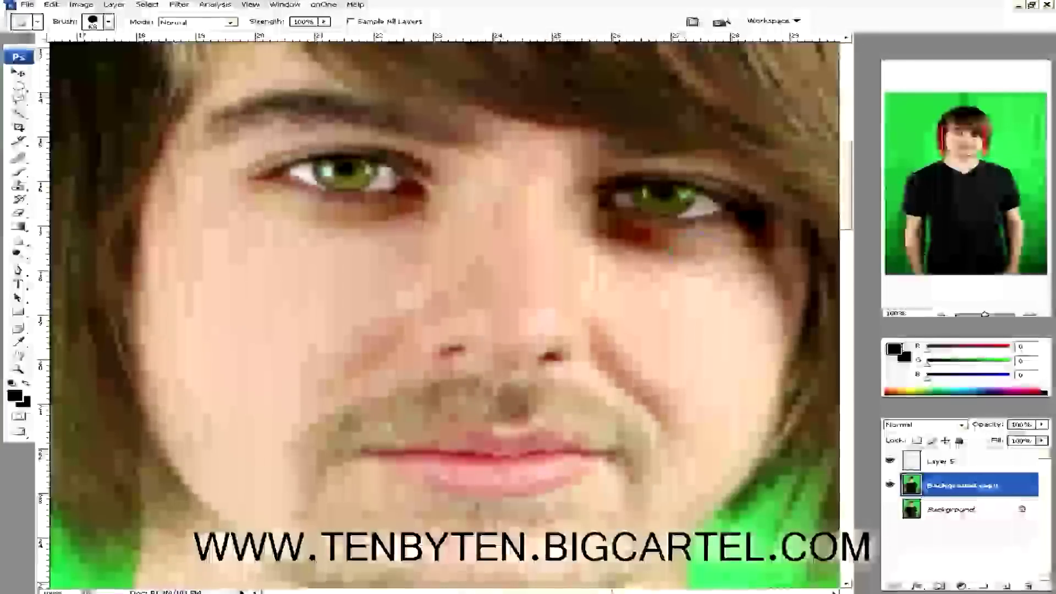
# - Apply a Brightness/Contrast adjustment to Background copy with brightness +3 and contrast about +55
pyautogui.scroll(-2, 444, 313)
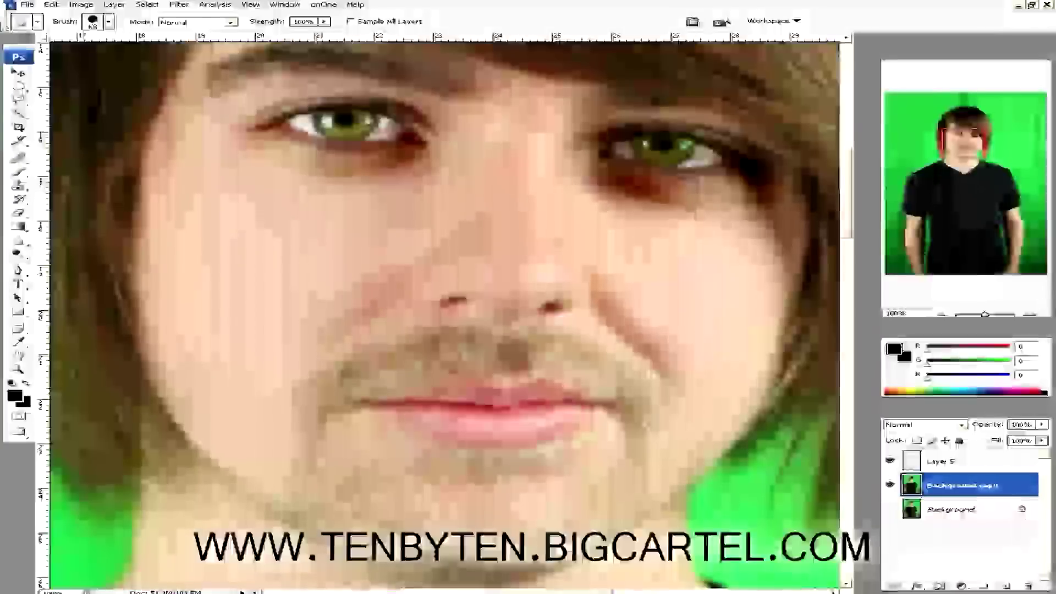
pyautogui.click(81, 4)
pyautogui.moveTo(105, 37)
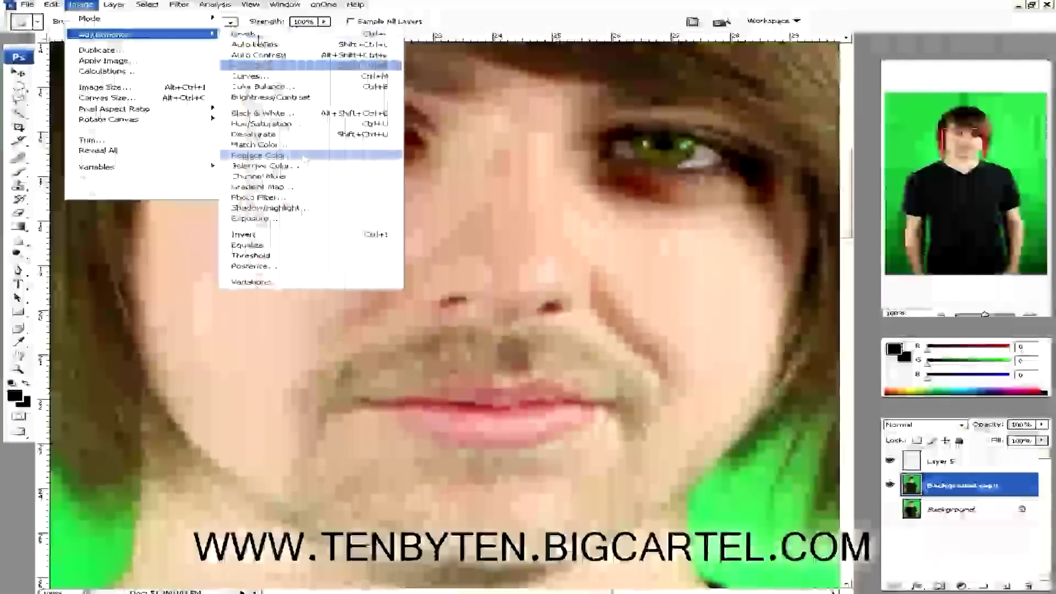
pyautogui.click(321, 98)
pyautogui.moveTo(457, 42); pyautogui.dragTo(832, 404)
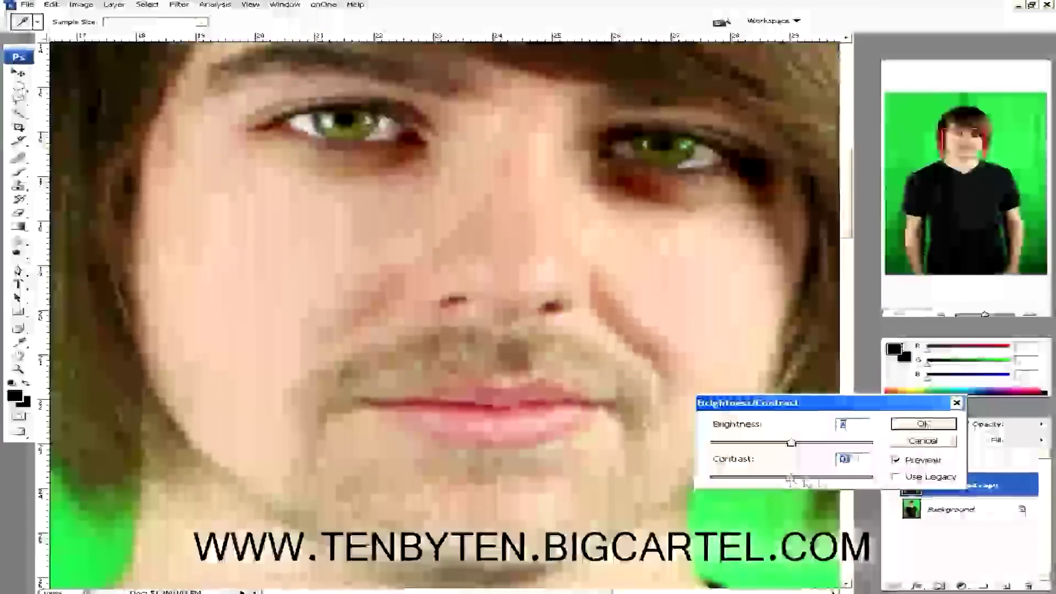
pyautogui.moveTo(792, 478); pyautogui.dragTo(837, 477)
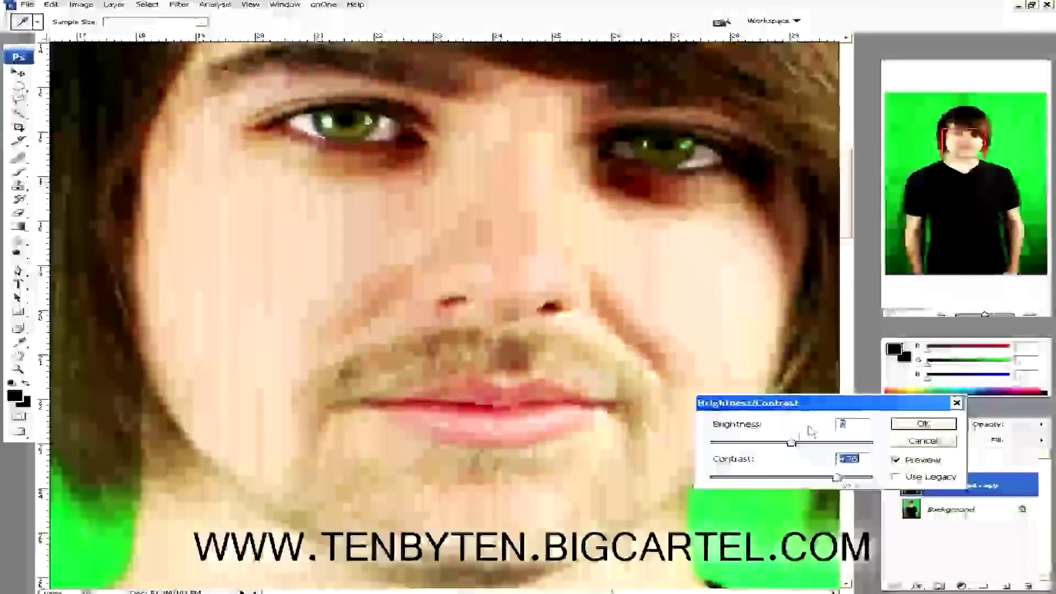
pyautogui.moveTo(792, 444)
pyautogui.mouseDown()
pyautogui.moveTo(809, 446)
pyautogui.moveTo(769, 448)
pyautogui.moveTo(803, 448)
pyautogui.moveTo(792, 447)
pyautogui.mouseUp()
pyautogui.moveTo(770, 403); pyautogui.dragTo(349, 429)
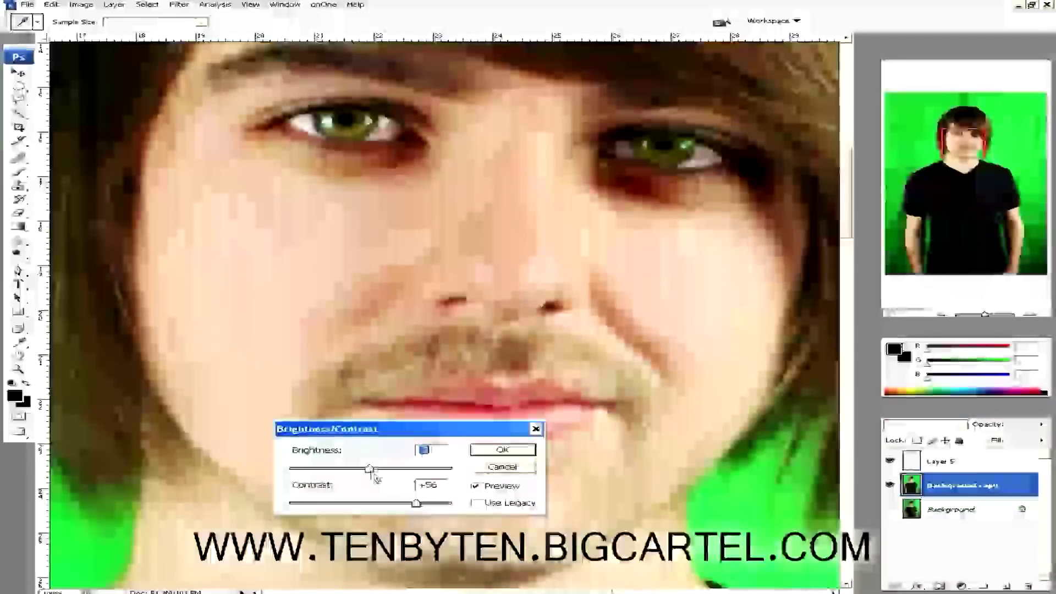
pyautogui.moveTo(369, 469); pyautogui.dragTo(373, 469)
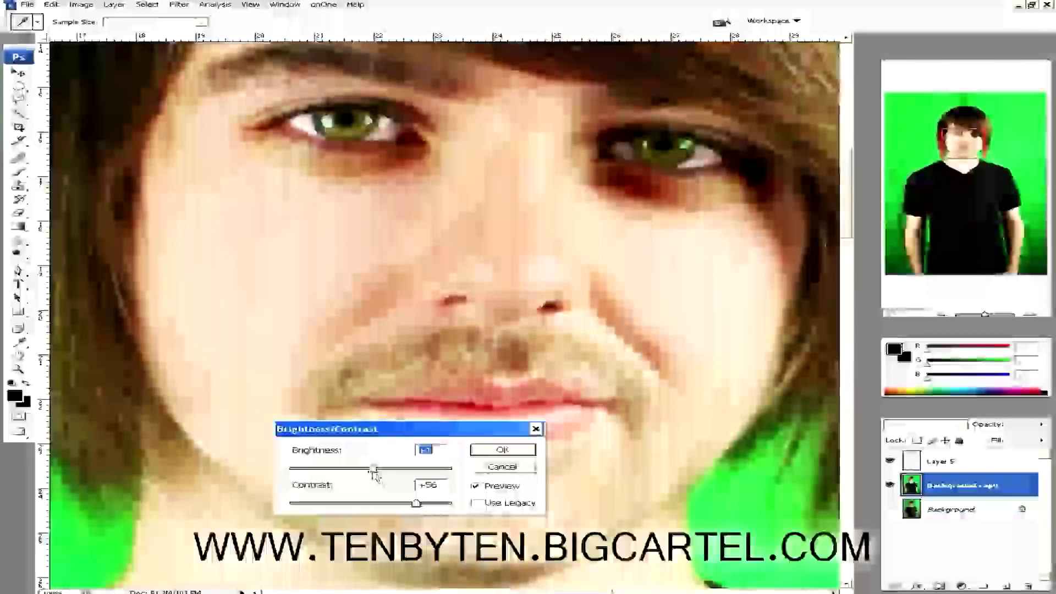
pyautogui.moveTo(416, 503)
pyautogui.mouseDown()
pyautogui.moveTo(396, 508)
pyautogui.moveTo(415, 504)
pyautogui.mouseUp()
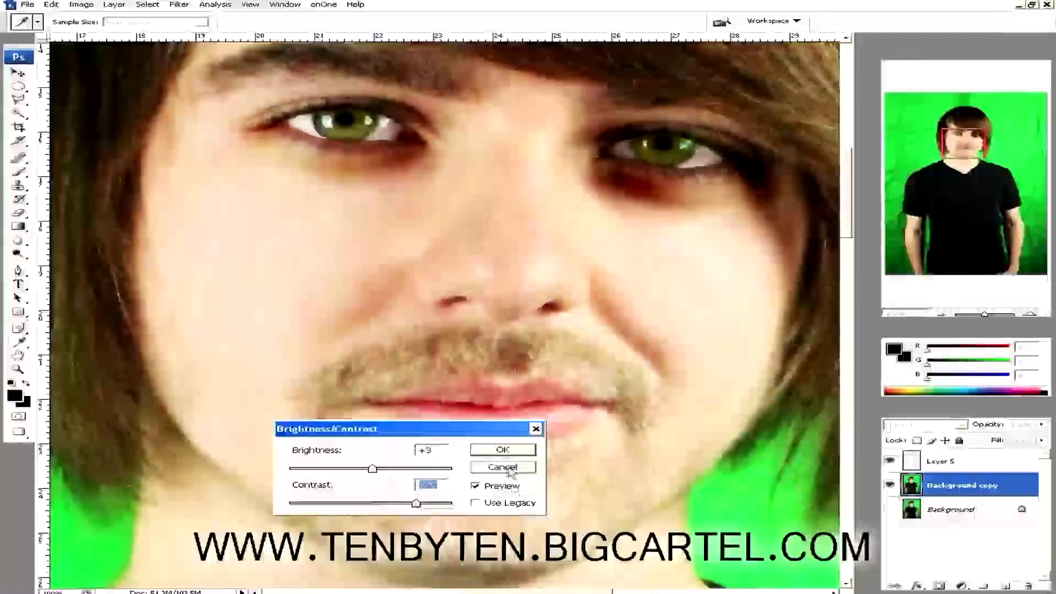
pyautogui.click(503, 449)
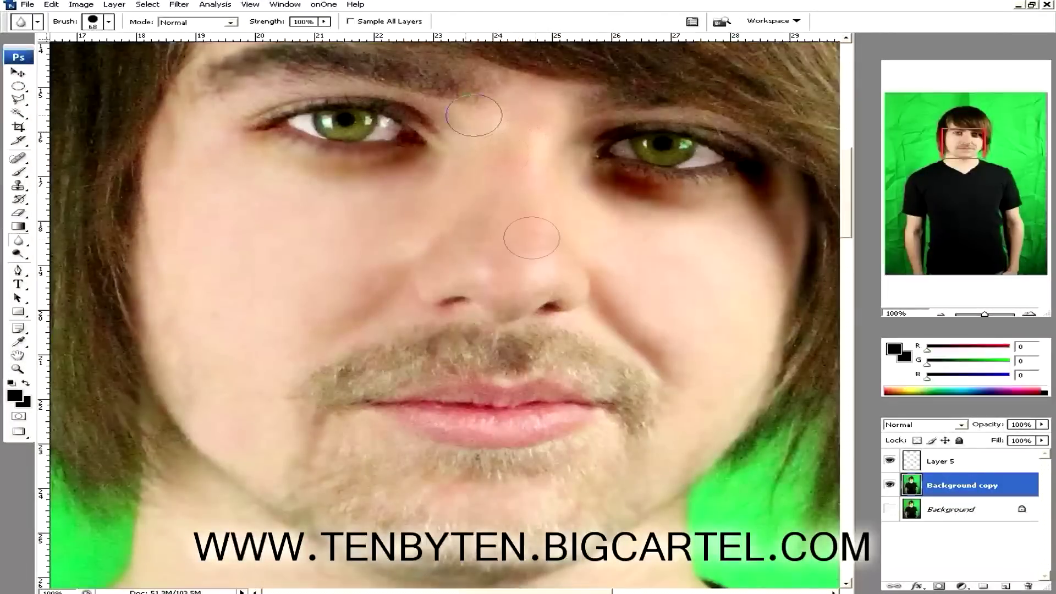
# - Toggle Layer 5's visibility to compare the eye colour and make Layer 5 the active layer
pyautogui.scroll(5, 539, 240)
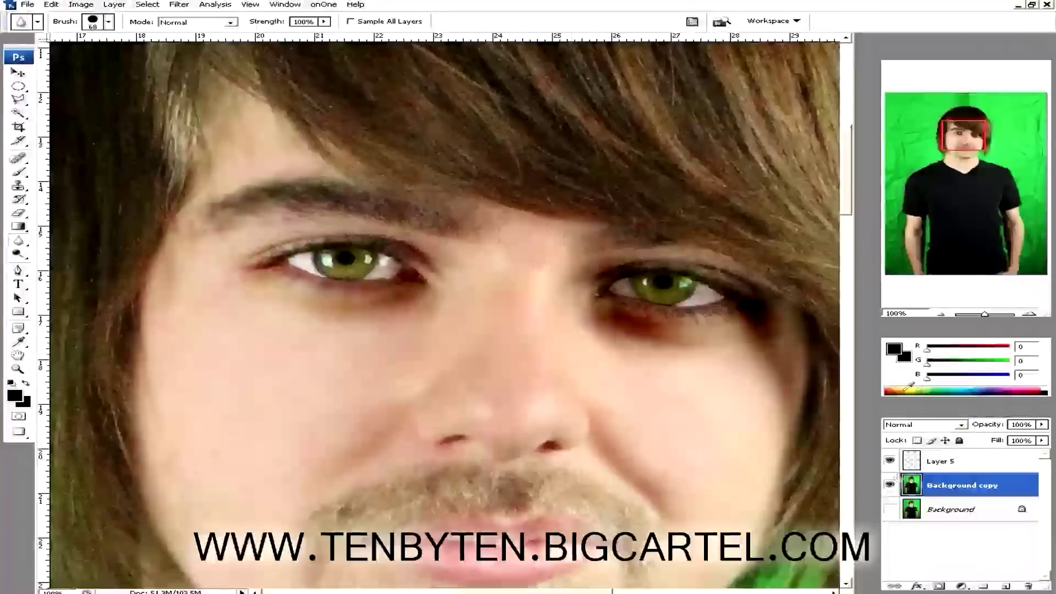
pyautogui.click(890, 461)
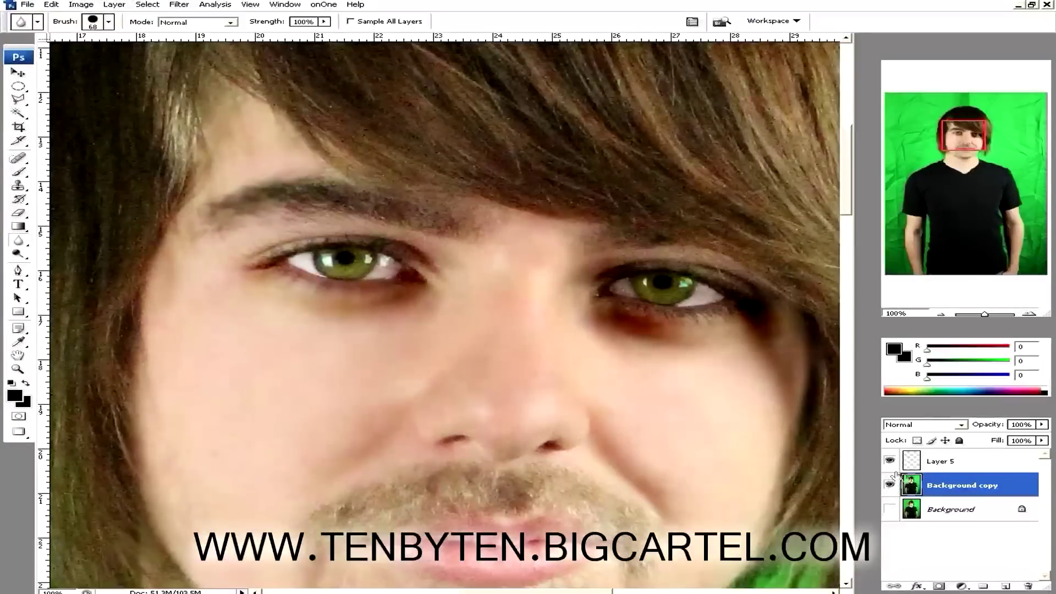
pyautogui.click(997, 457)
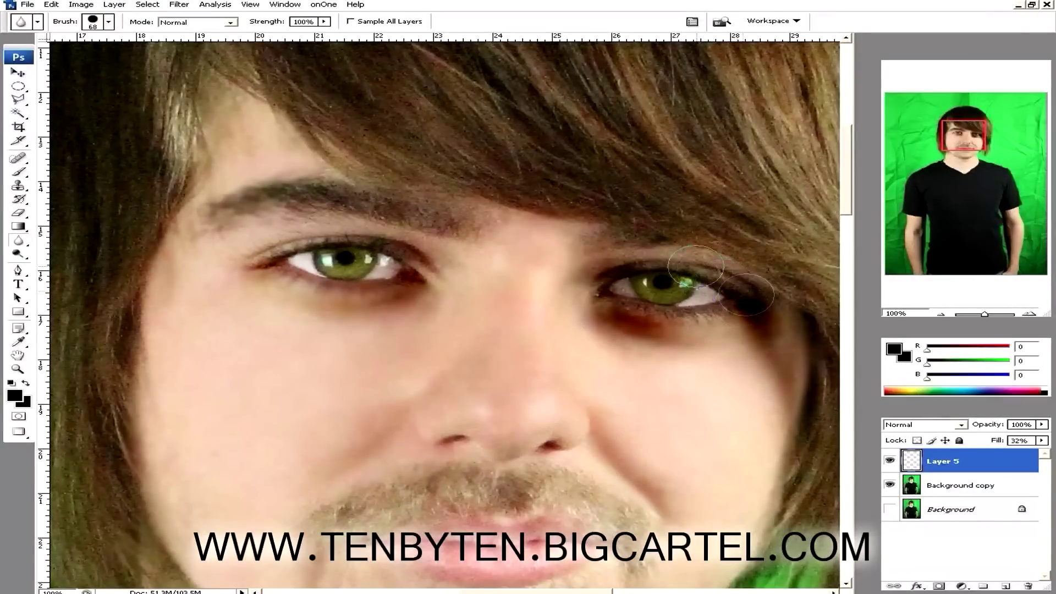
pyautogui.scroll(-2, 529, 457)
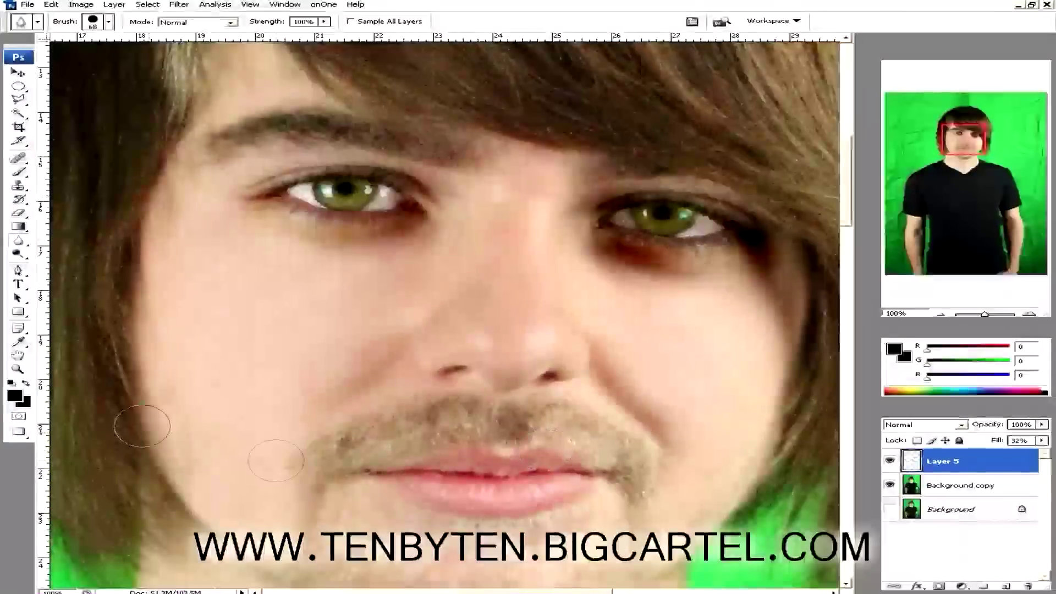